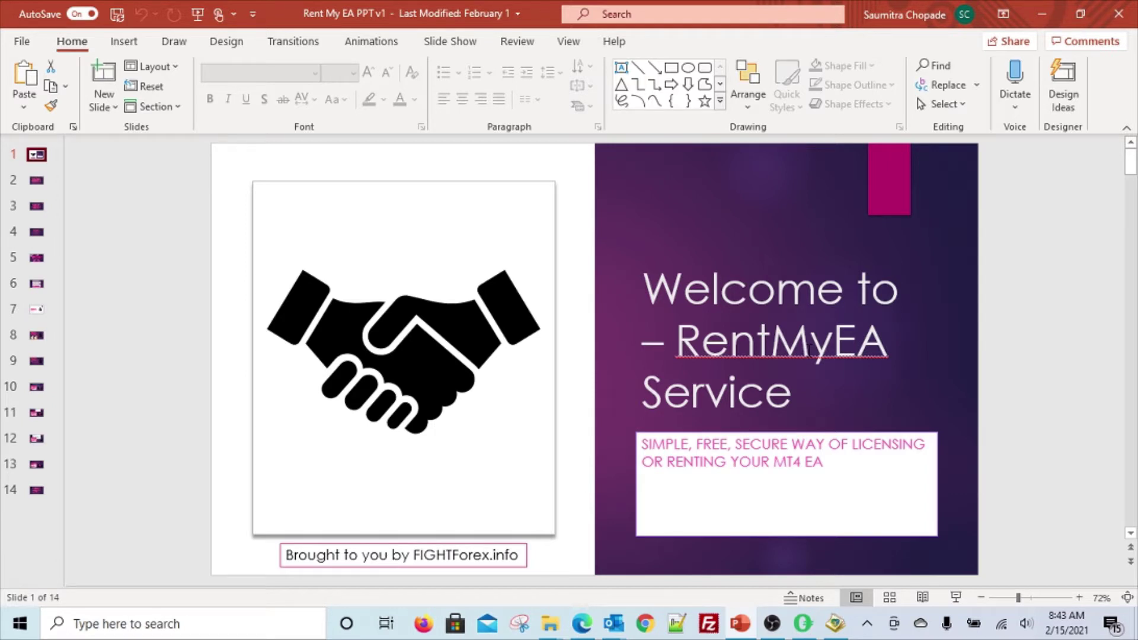
# Move through the slide deck, then bring up the payment email and select its .ex4 attachment
pyautogui.click(37, 388)
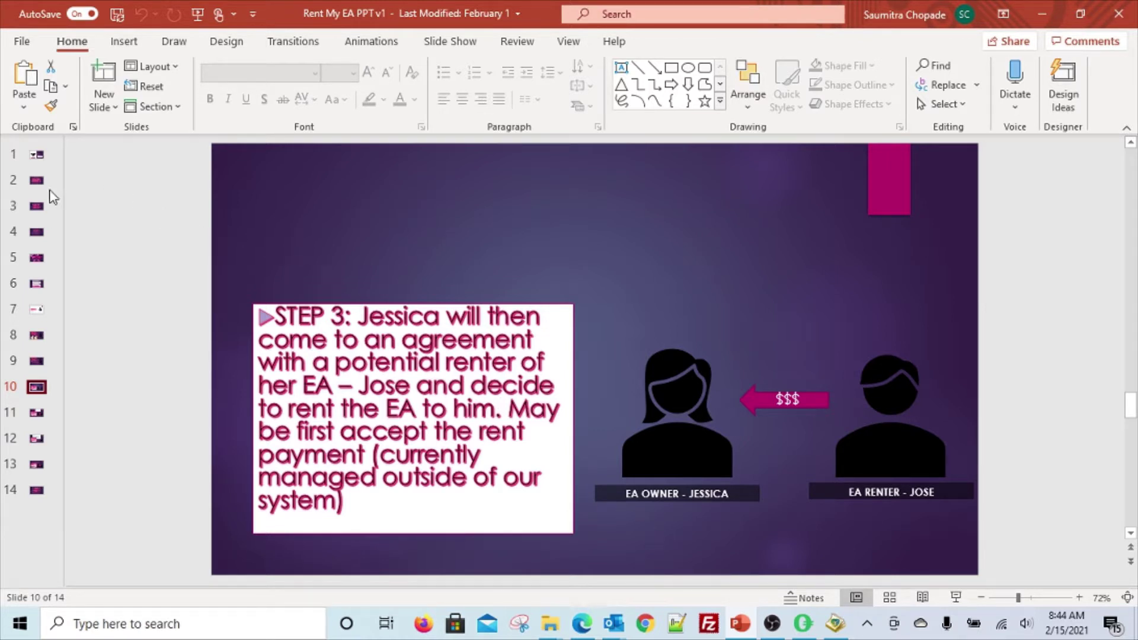
pyautogui.click(37, 157)
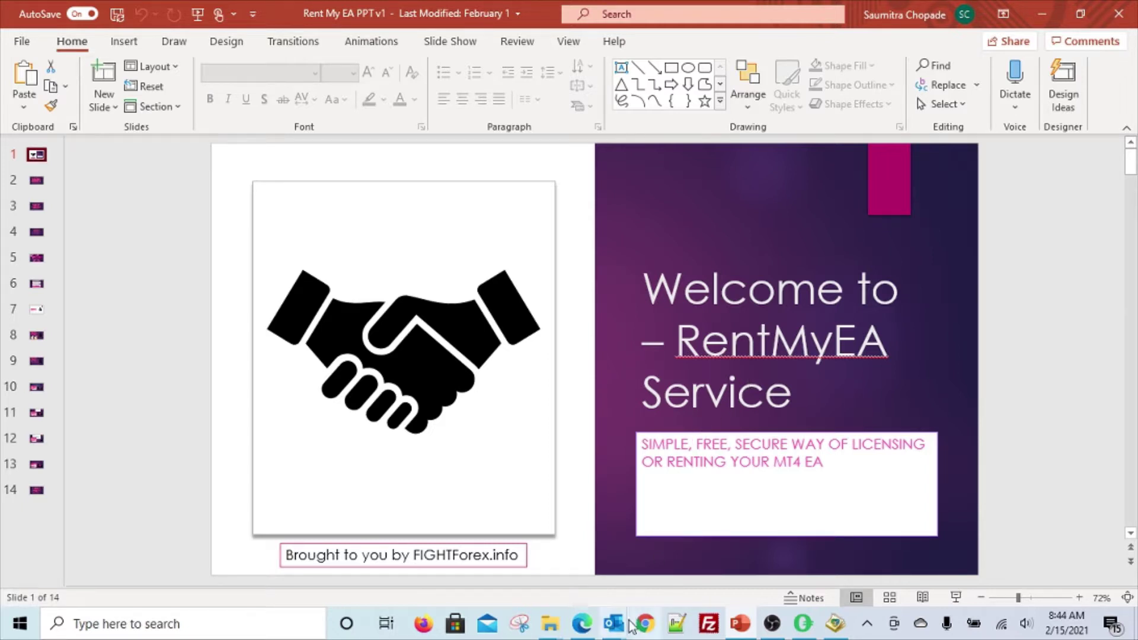
pyautogui.moveTo(616, 634)
pyautogui.click(648, 593)
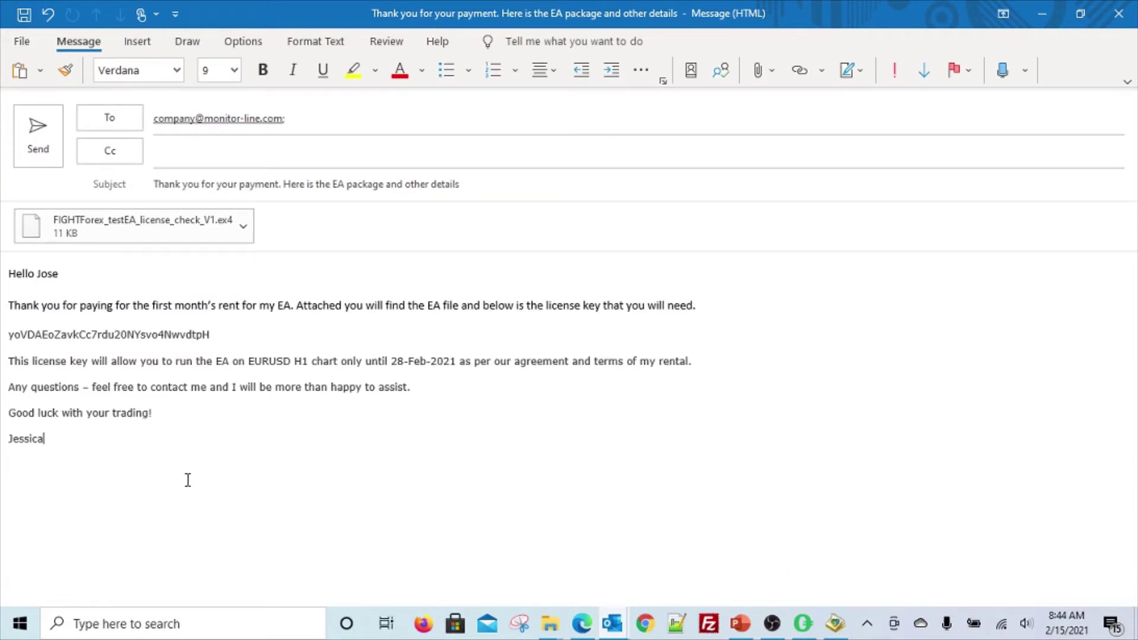
pyautogui.click(68, 228)
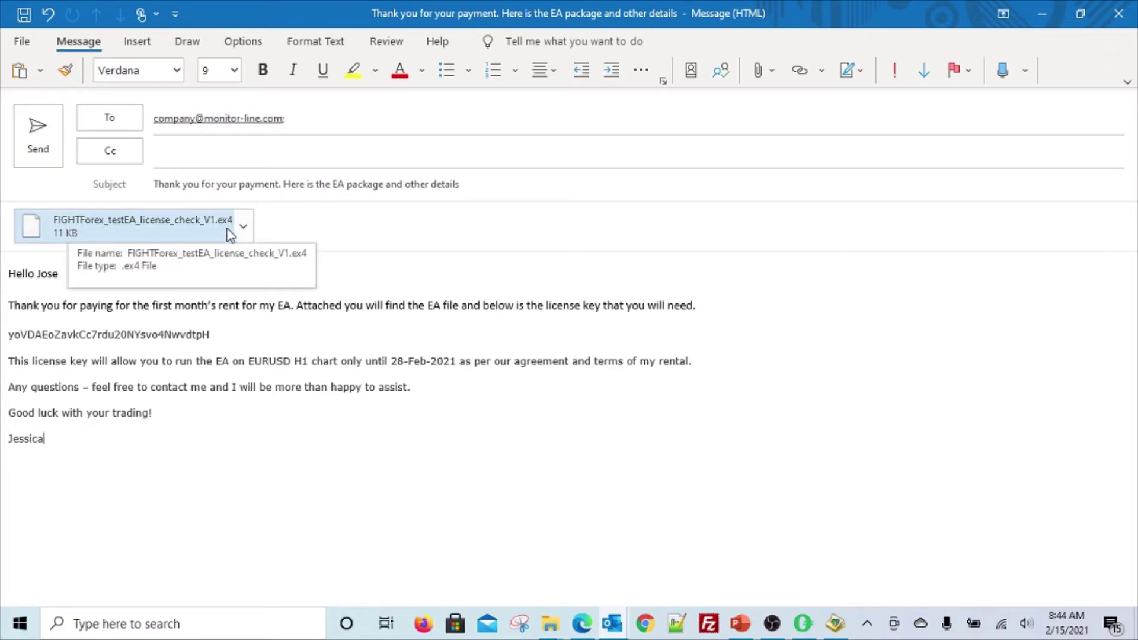
# Select the license key line, signature and license-terms sentence in the email body, then deselect
pyautogui.doubleClick(185, 336)
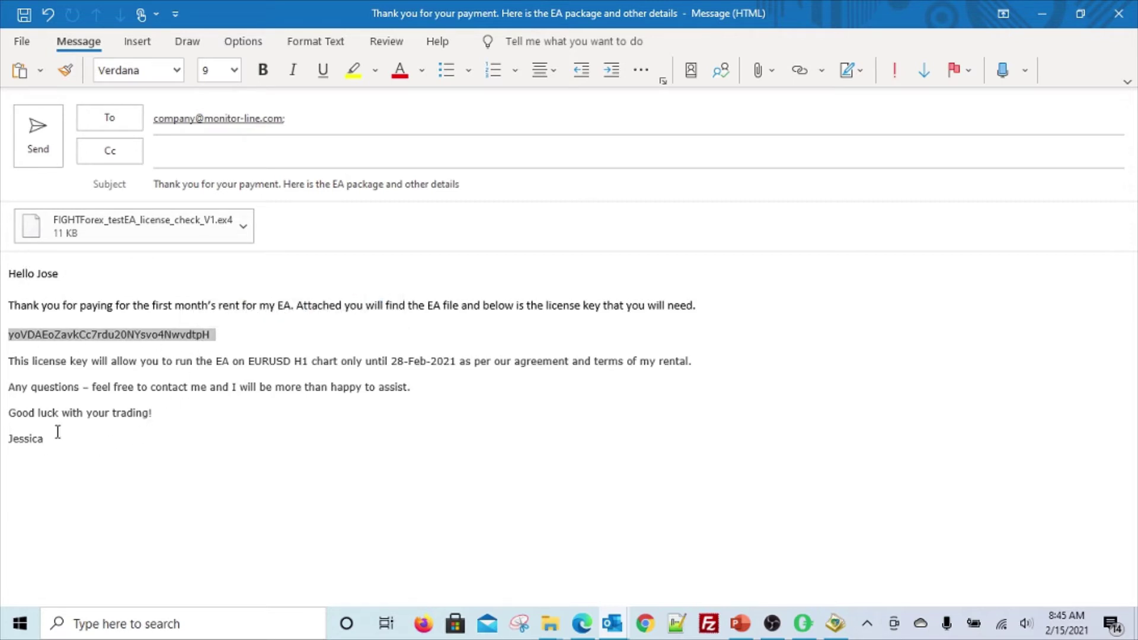
pyautogui.moveTo(8, 426); pyautogui.dragTo(42, 449)
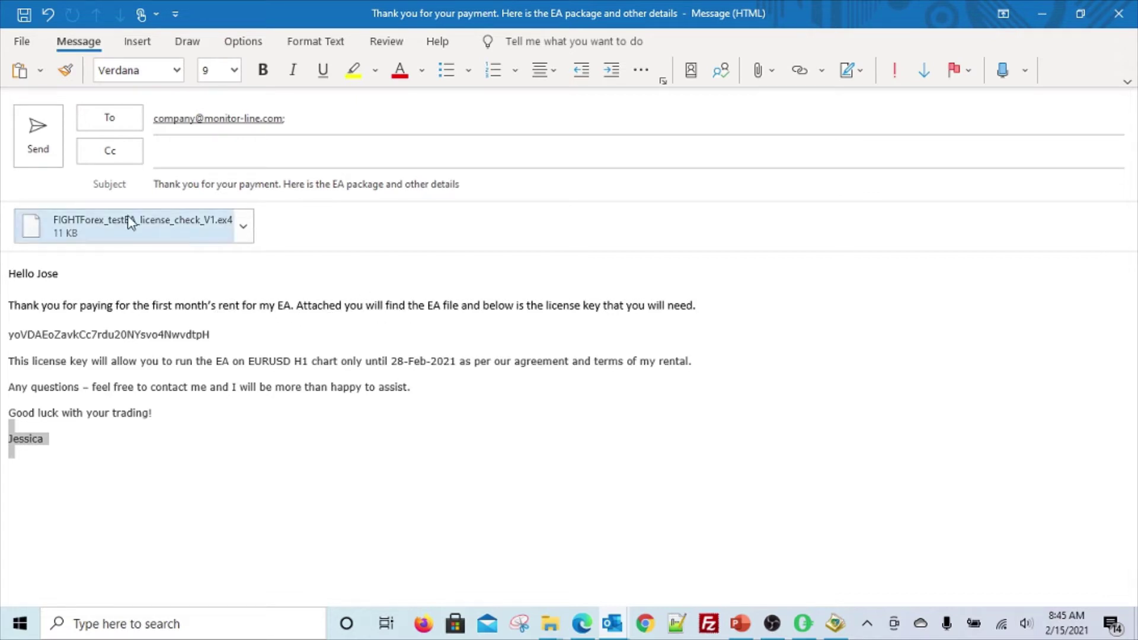
pyautogui.doubleClick(32, 335)
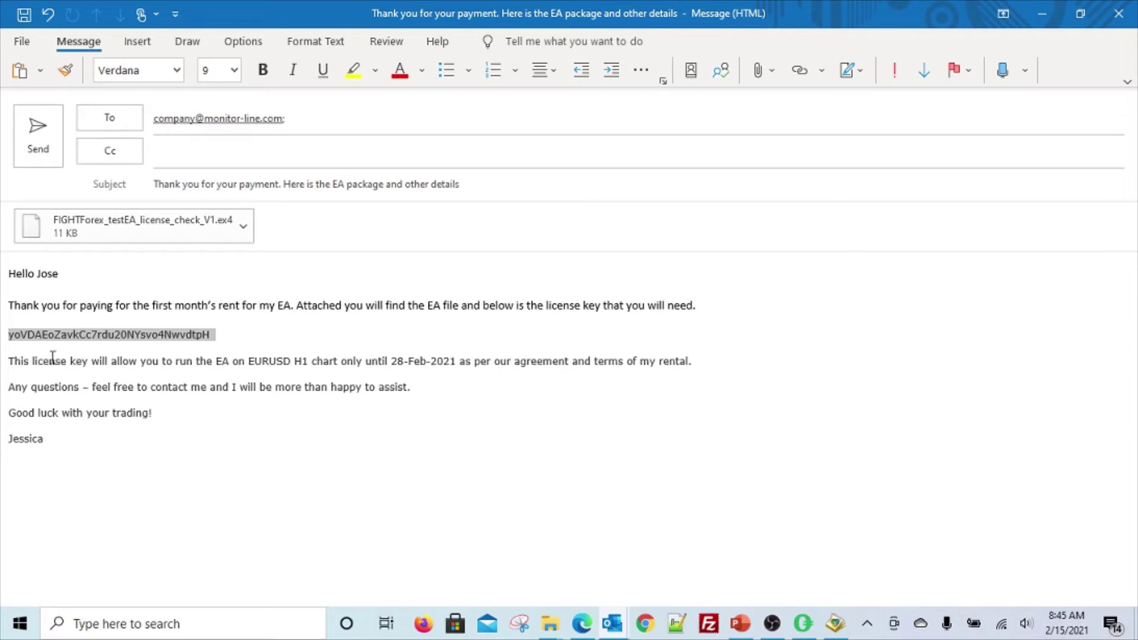
pyautogui.moveTo(45, 361); pyautogui.dragTo(530, 365)
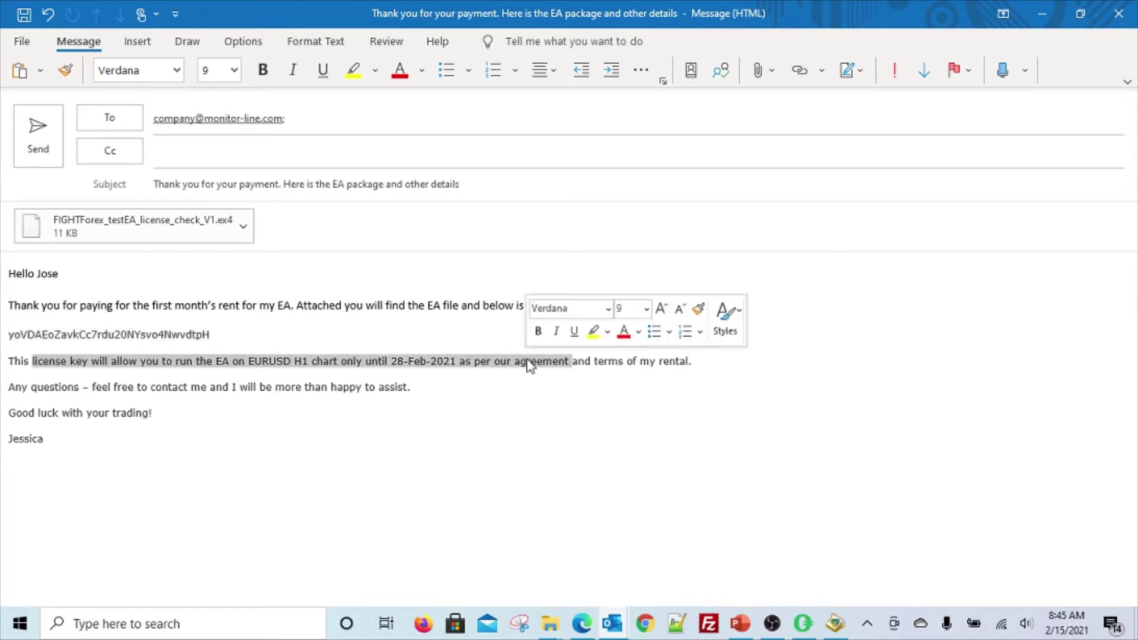
pyautogui.click(442, 382)
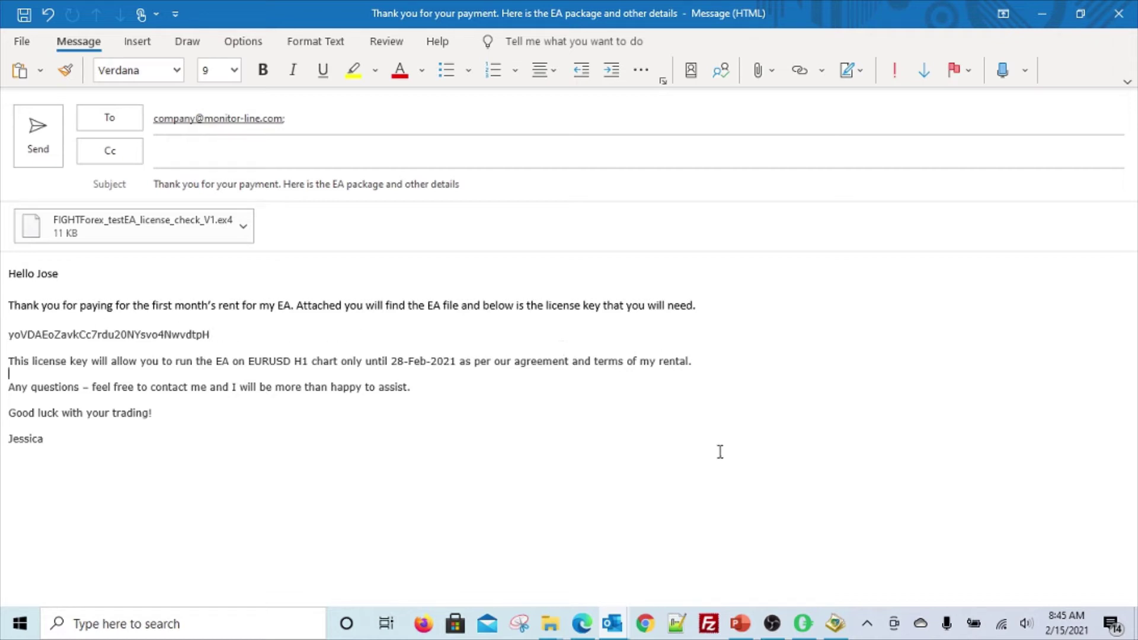
# Switch to MetaTrader 4 and toggle the Navigator panel off and back on
pyautogui.click(812, 627)
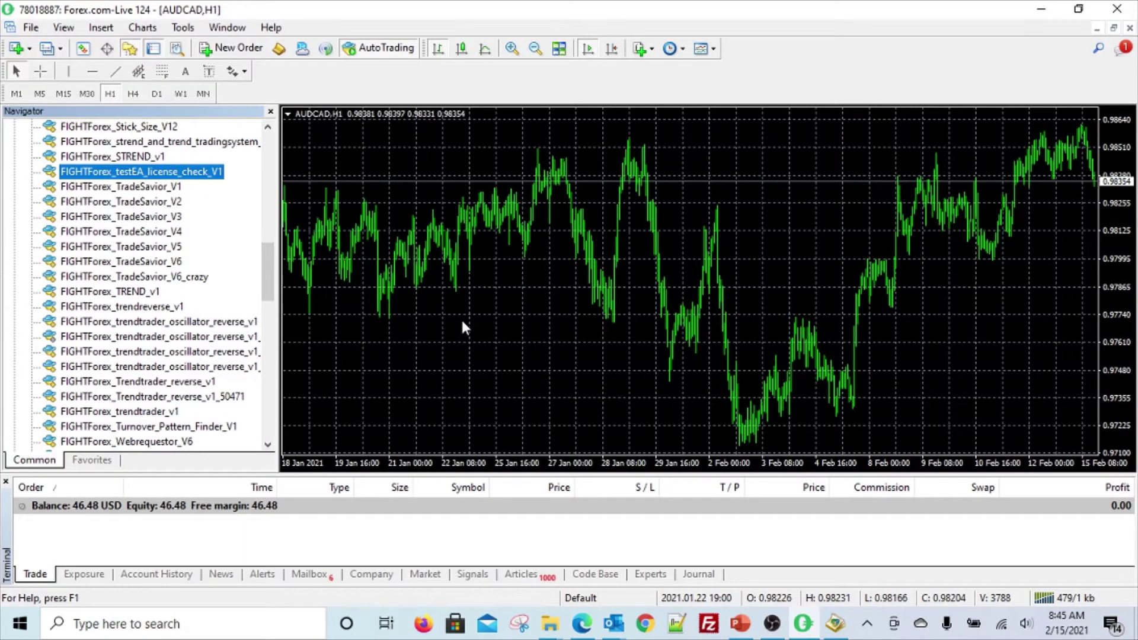
pyautogui.scroll(4, 8, 297)
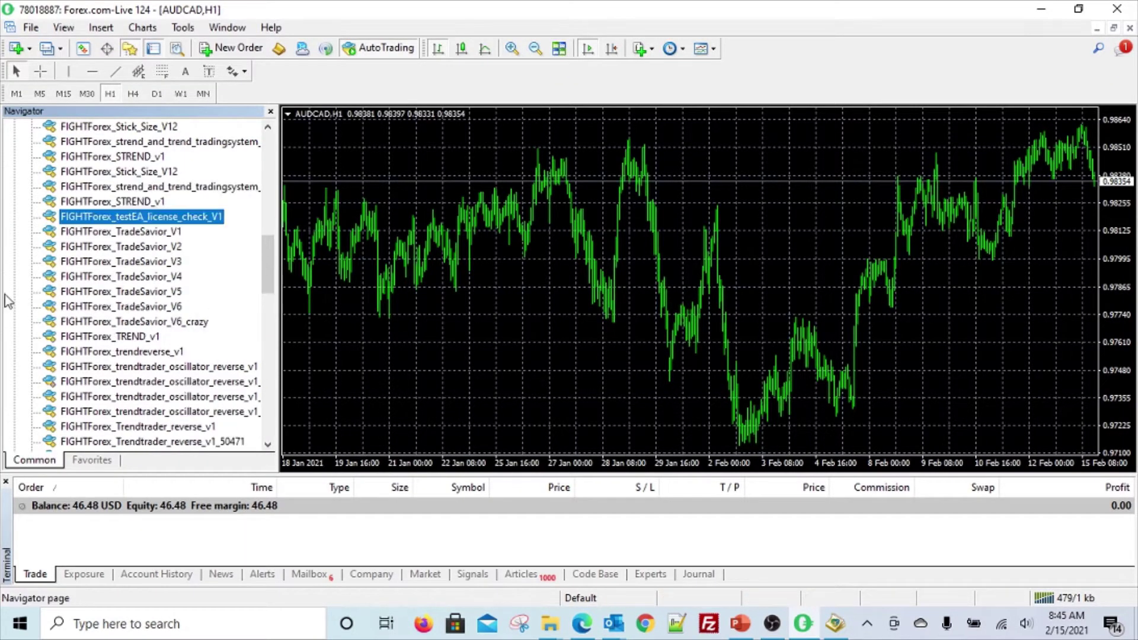
pyautogui.click(135, 52)
pyautogui.click(132, 50)
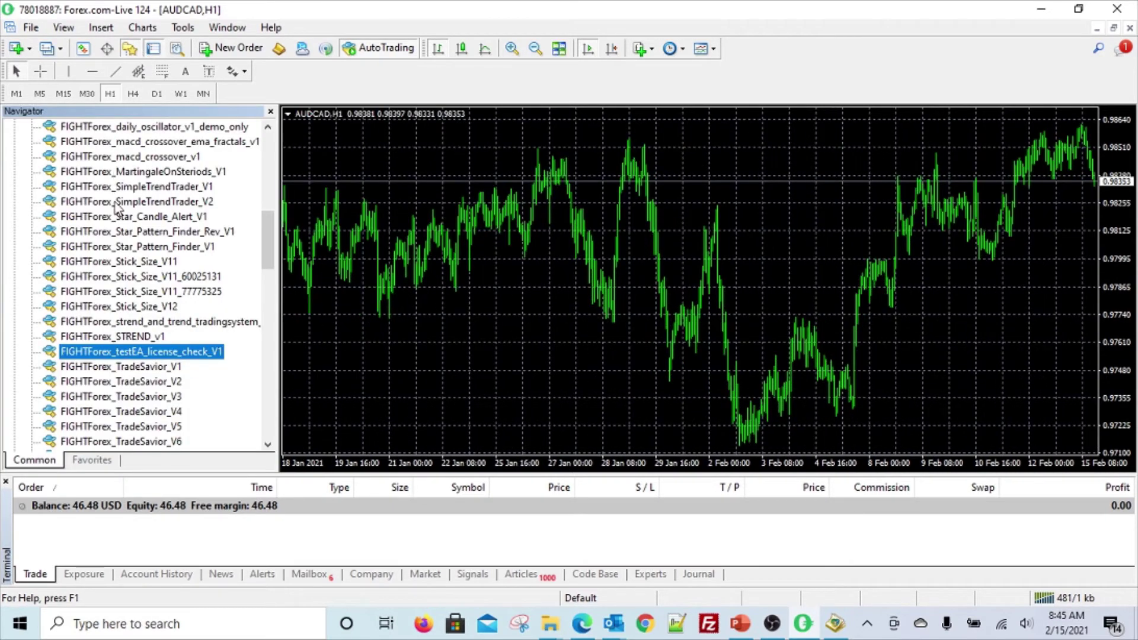
pyautogui.scroll(9, 114, 219)
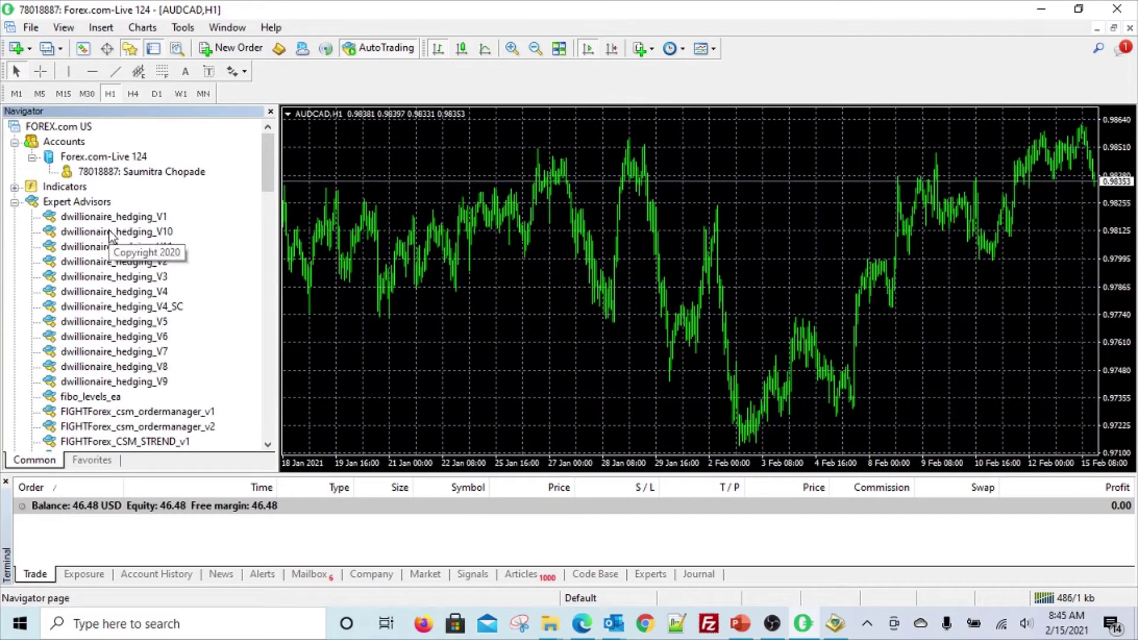
pyautogui.scroll(-1, 111, 233)
pyautogui.scroll(-2, 114, 234)
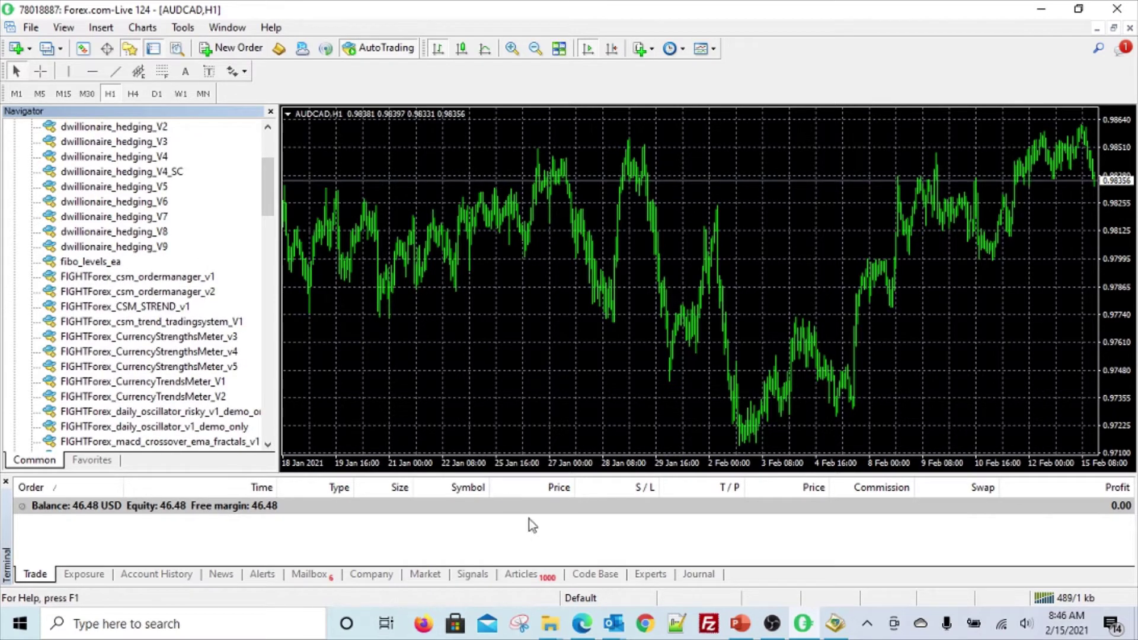
# Check the payment email, then launch MetaEditor from the MetaTrader 4 toolbar
pyautogui.moveTo(617, 625)
pyautogui.click(646, 578)
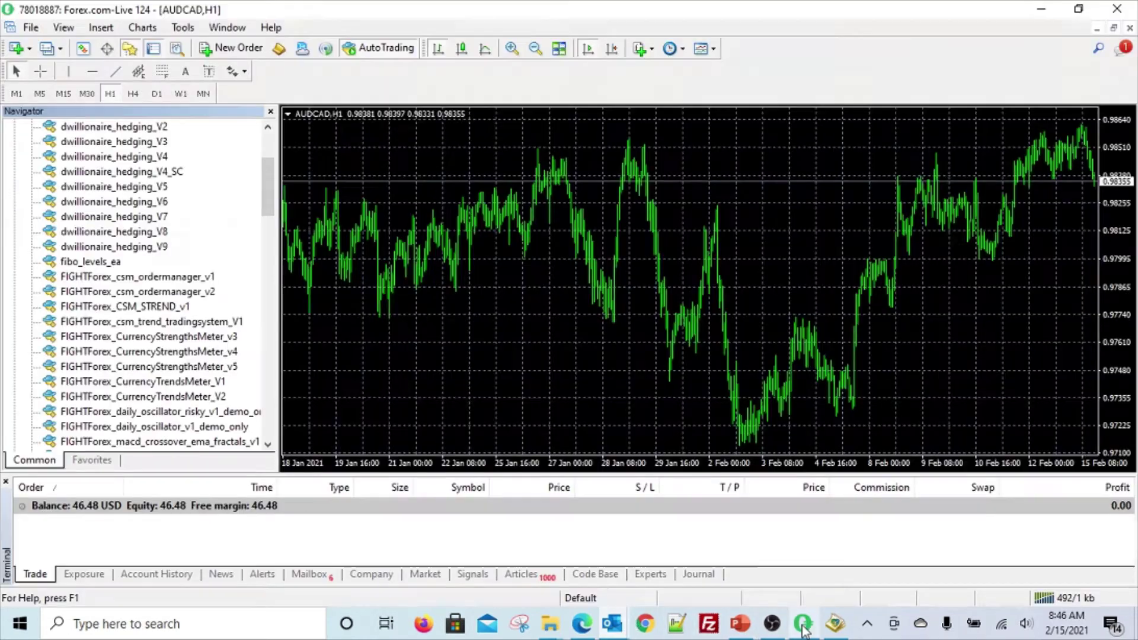
pyautogui.click(803, 624)
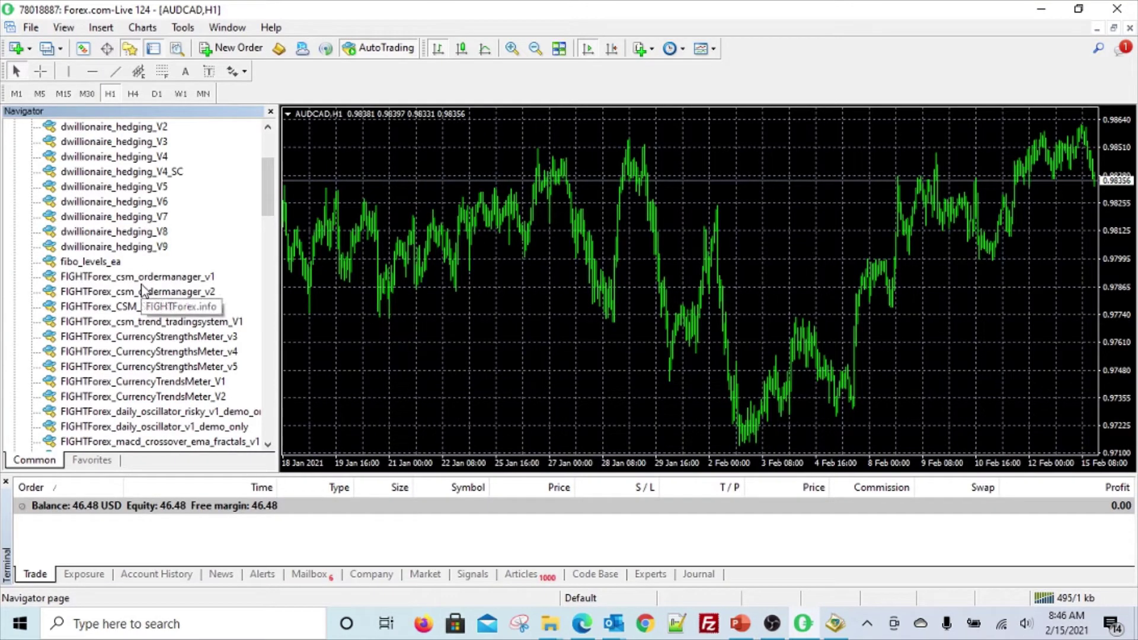
pyautogui.click(279, 51)
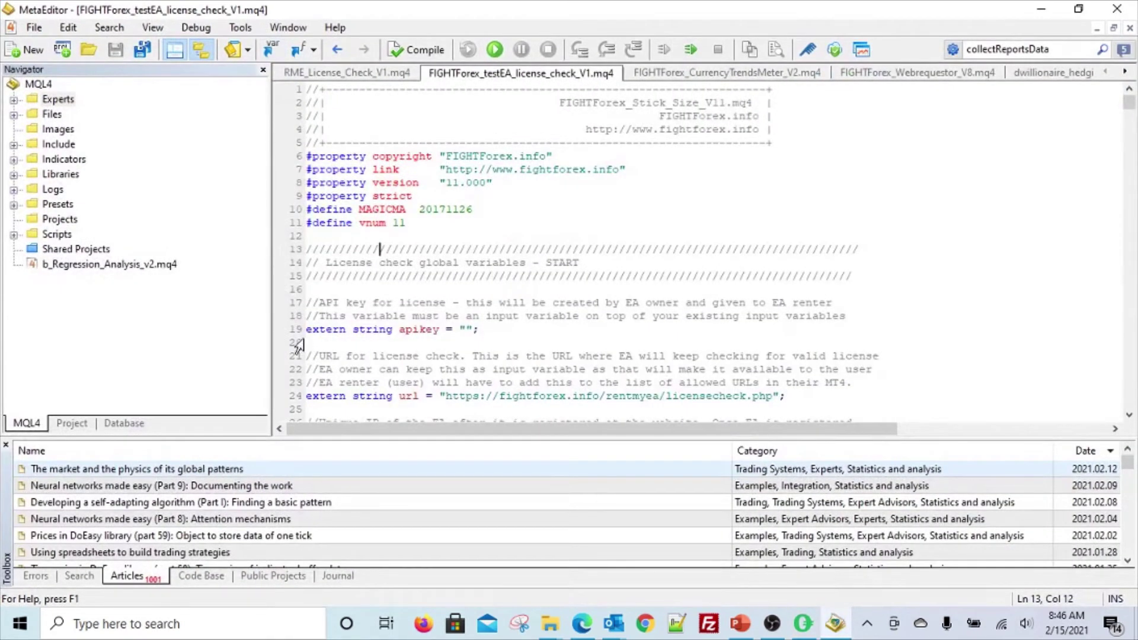
# Open MetaEditor's Experts folder in File Explorer and move the window aside
pyautogui.rightClick(58, 101)
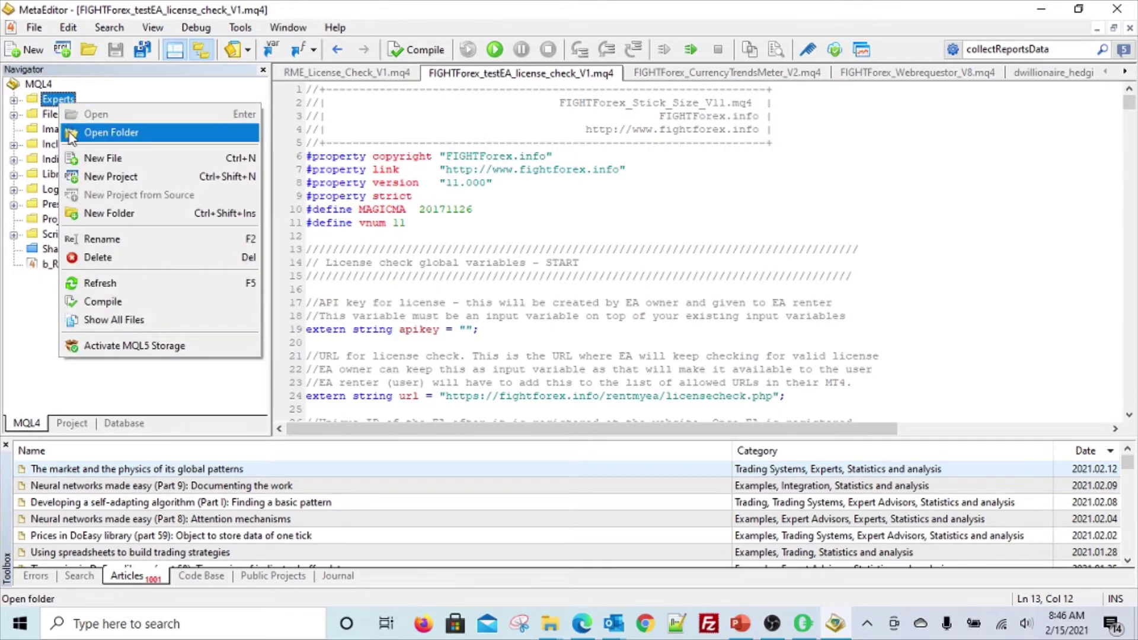
pyautogui.click(89, 133)
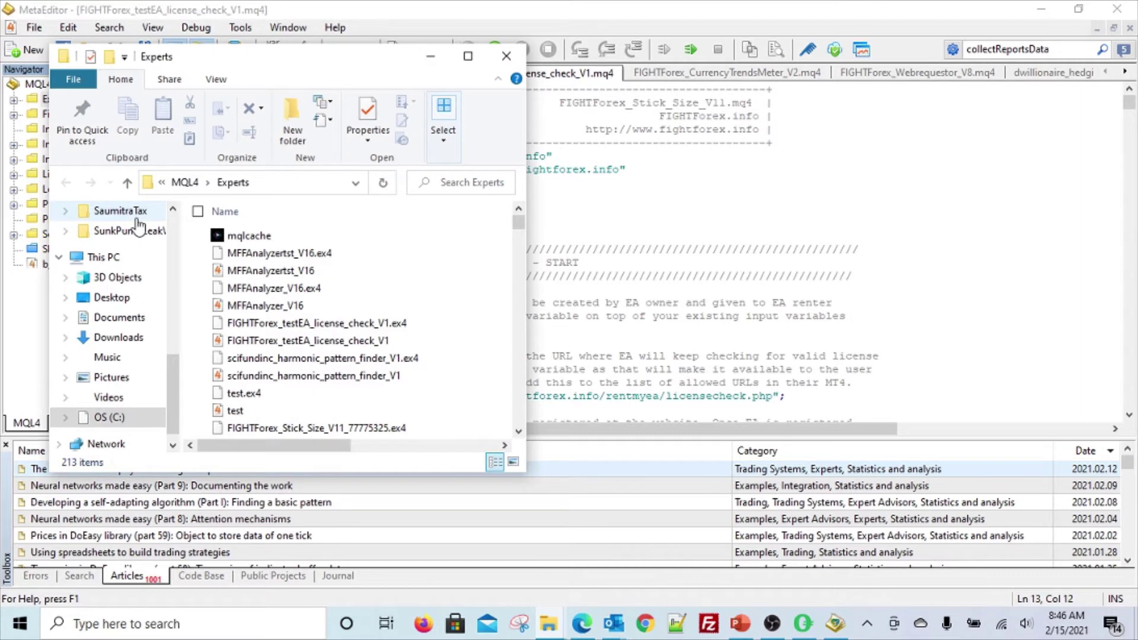
pyautogui.moveTo(394, 48); pyautogui.dragTo(888, 46)
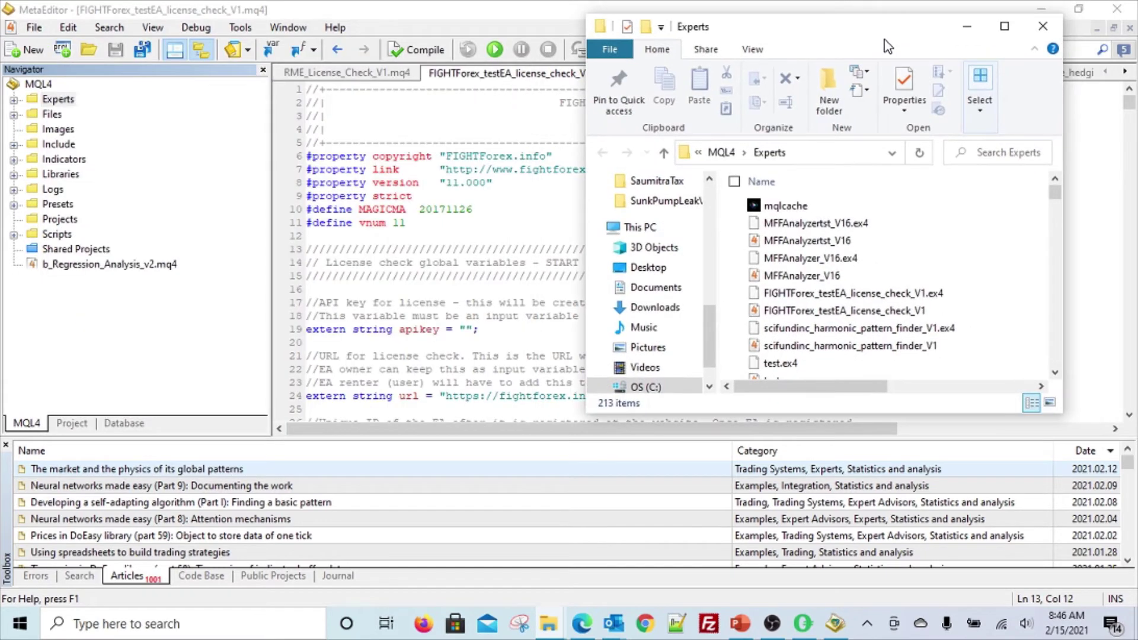
# Cycle through the payment email and Experts folder windows, then return to MetaTrader 4
pyautogui.click(644, 572)
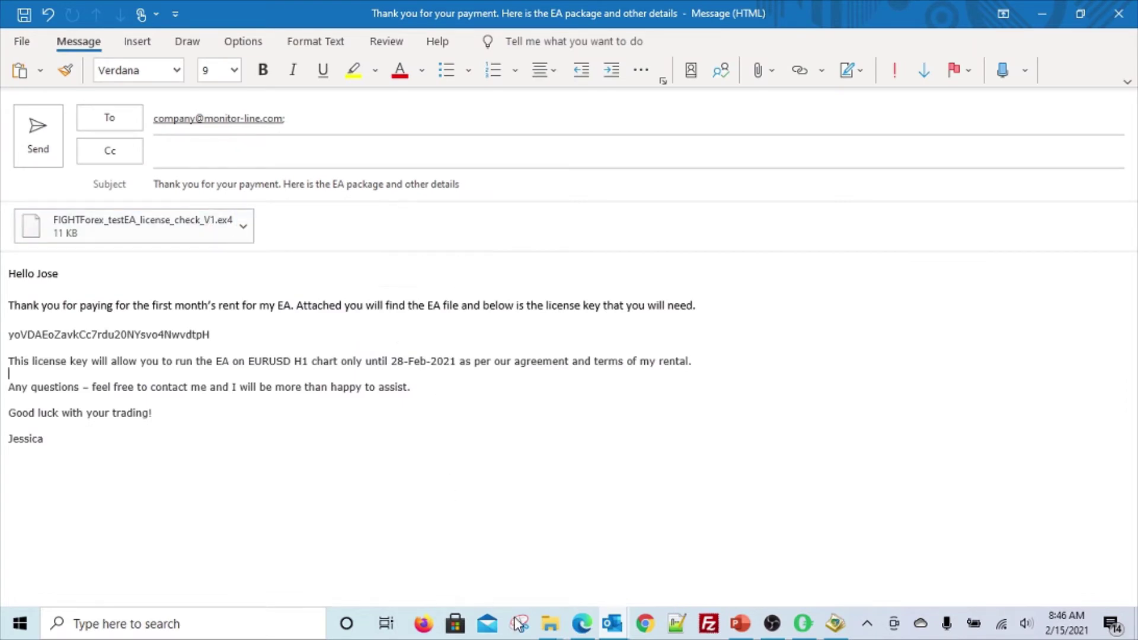
pyautogui.moveTo(550, 624)
pyautogui.click(742, 531)
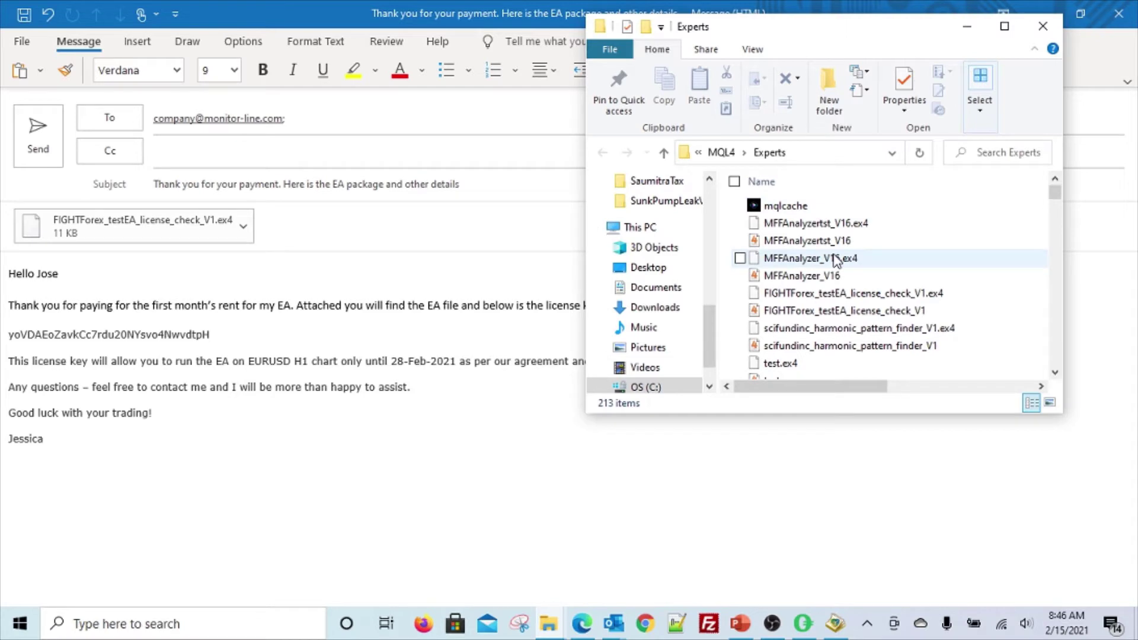
pyautogui.click(801, 628)
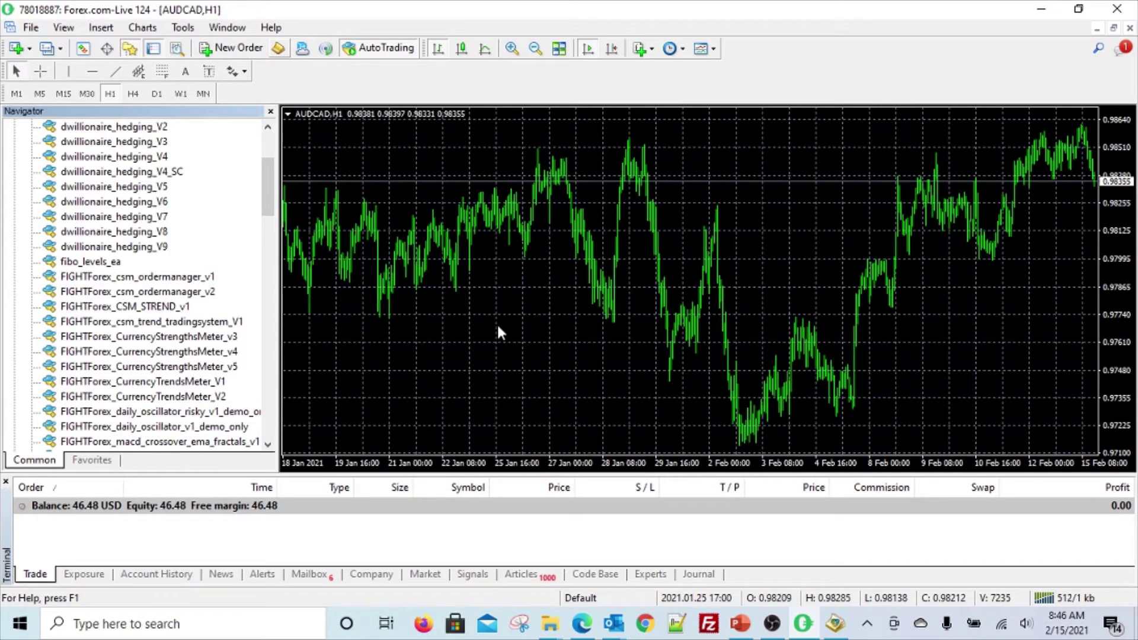
# Locate and select FIGHTForex_testEA_license_check_V1 in the Navigator, then focus the AUDCAD H1 chart
pyautogui.scroll(3, 178, 262)
pyautogui.rightClick(72, 204)
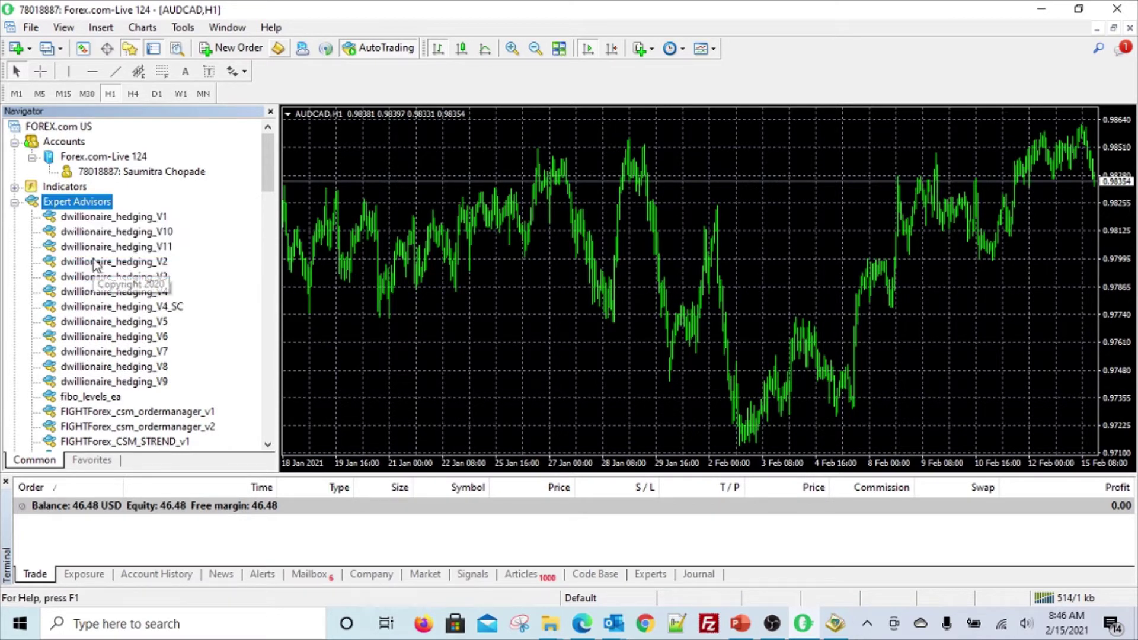
pyautogui.scroll(-2, 77, 278)
pyautogui.scroll(-4, 77, 278)
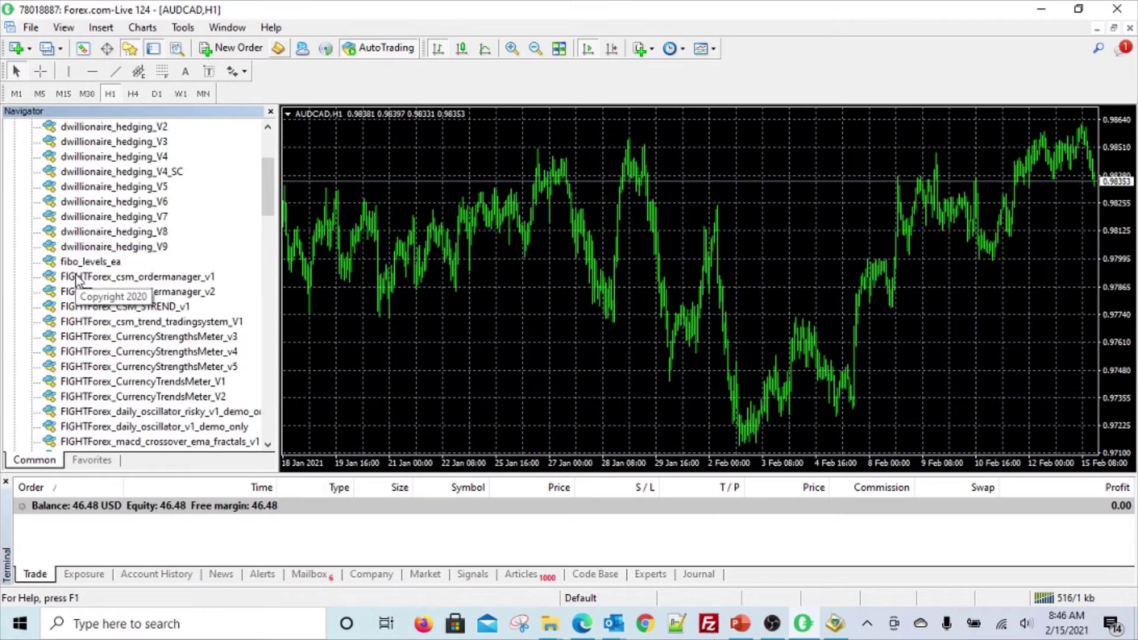
pyautogui.scroll(-5, 77, 279)
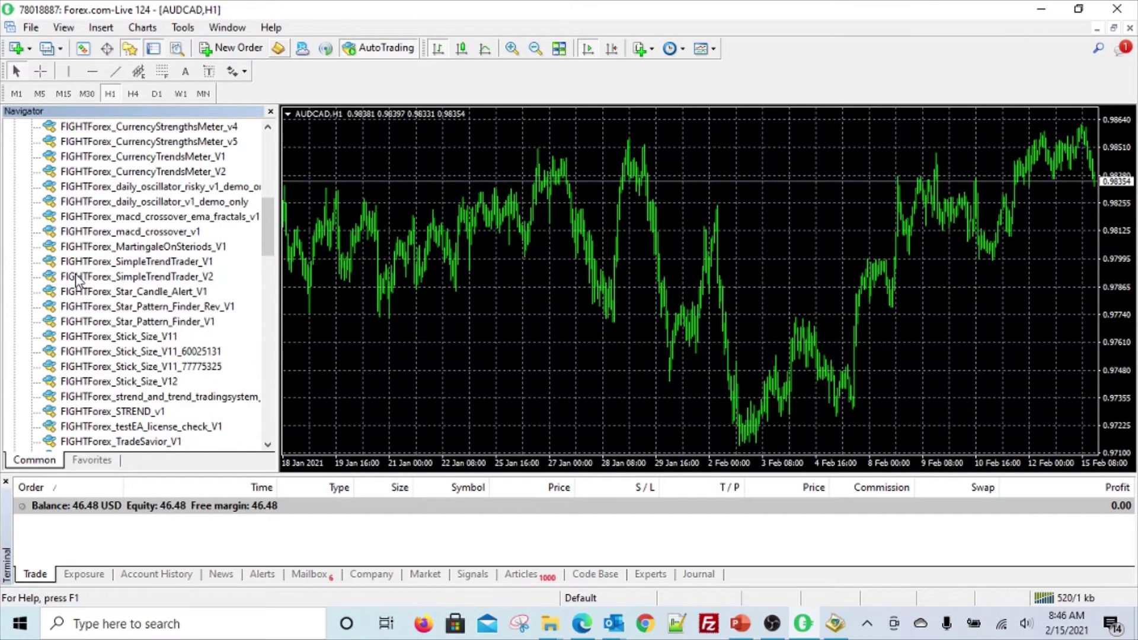
pyautogui.scroll(-3, 77, 279)
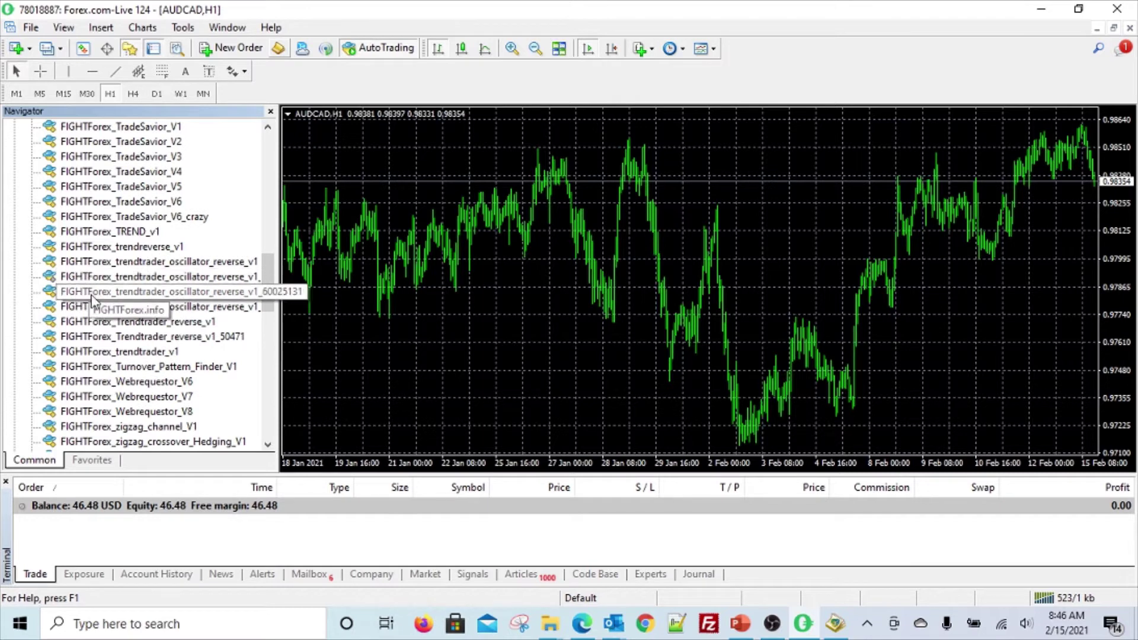
pyautogui.scroll(-2, 127, 385)
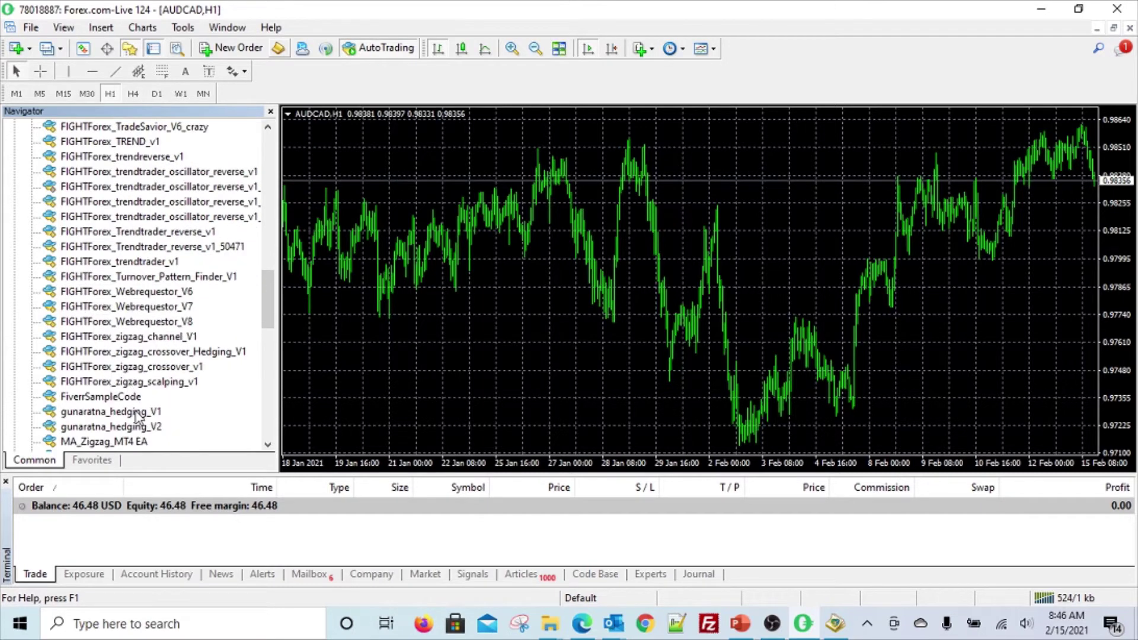
pyautogui.scroll(1, 163, 314)
pyautogui.scroll(3, 164, 312)
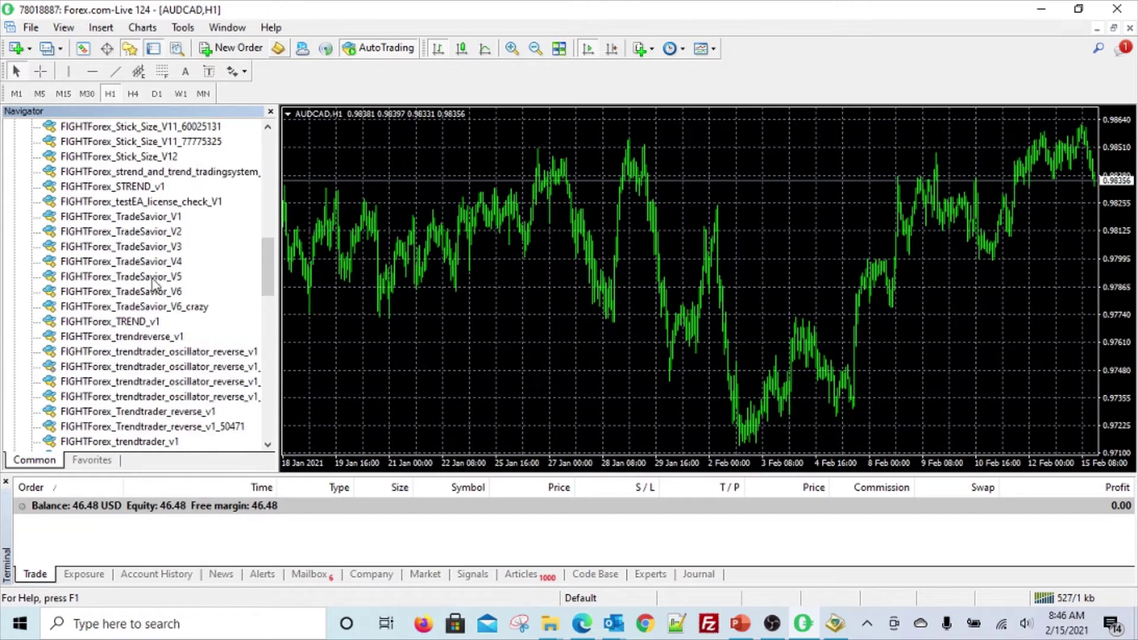
pyautogui.click(137, 203)
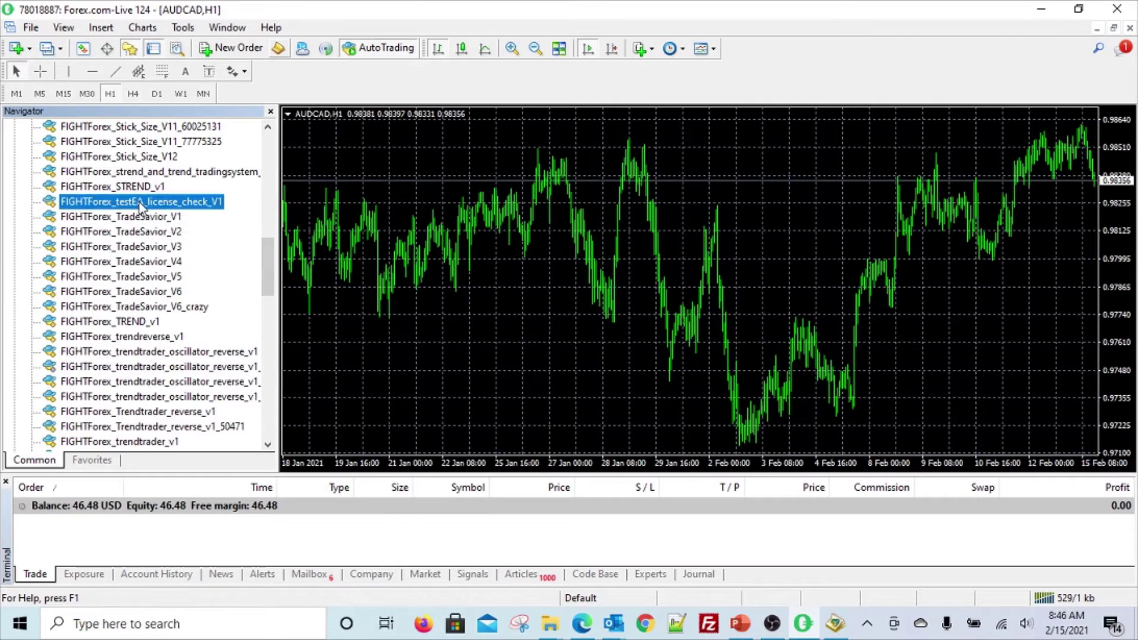
pyautogui.click(406, 292)
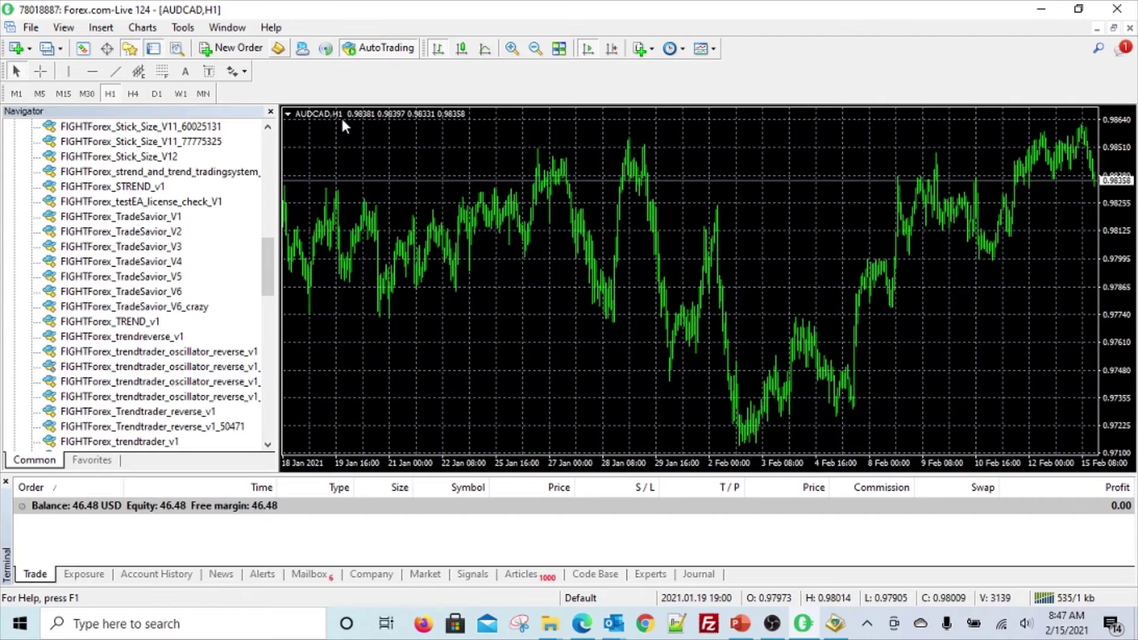
# Attach FIGHTForex_testEA_license_check_V1 to the AUDCAD H1 chart and edit its url input
pyautogui.doubleClick(202, 203)
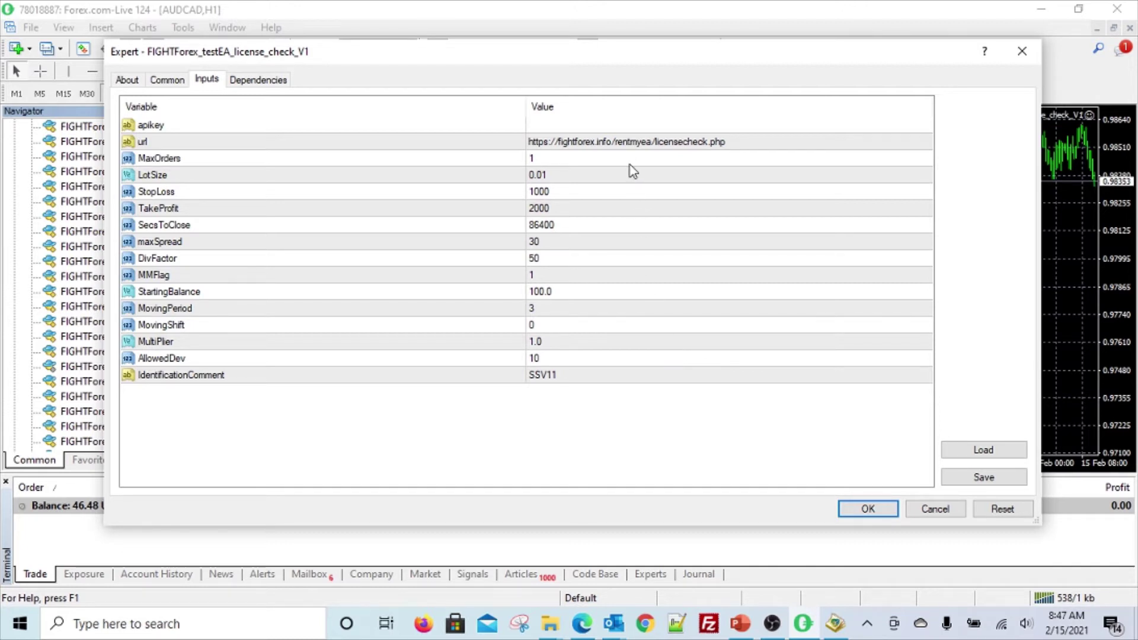
pyautogui.click(642, 144)
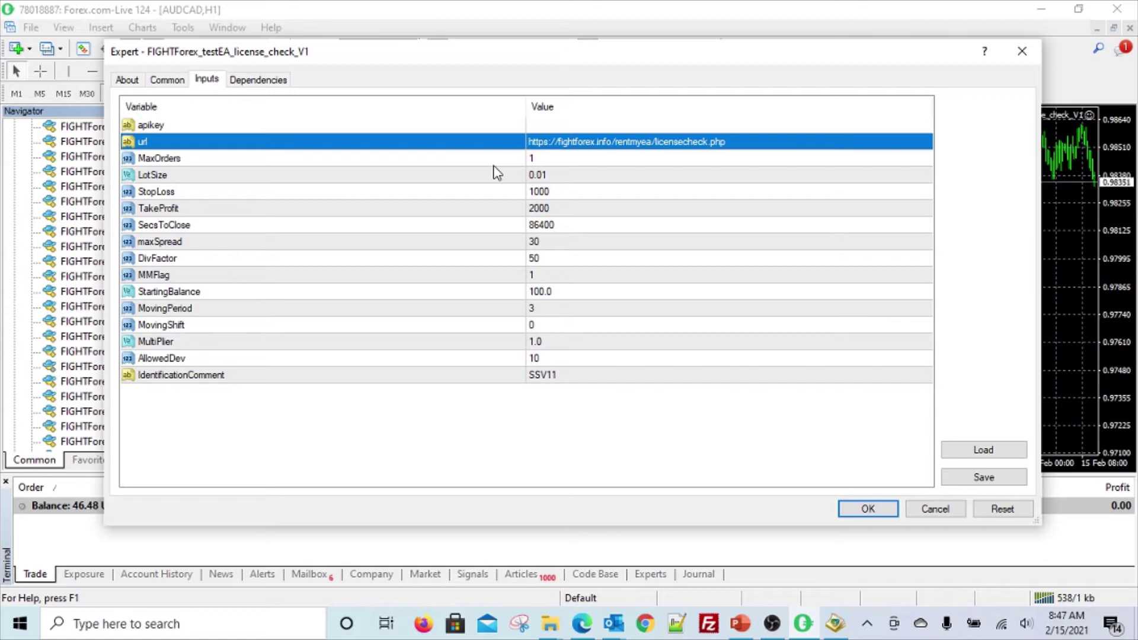
pyautogui.click(601, 143)
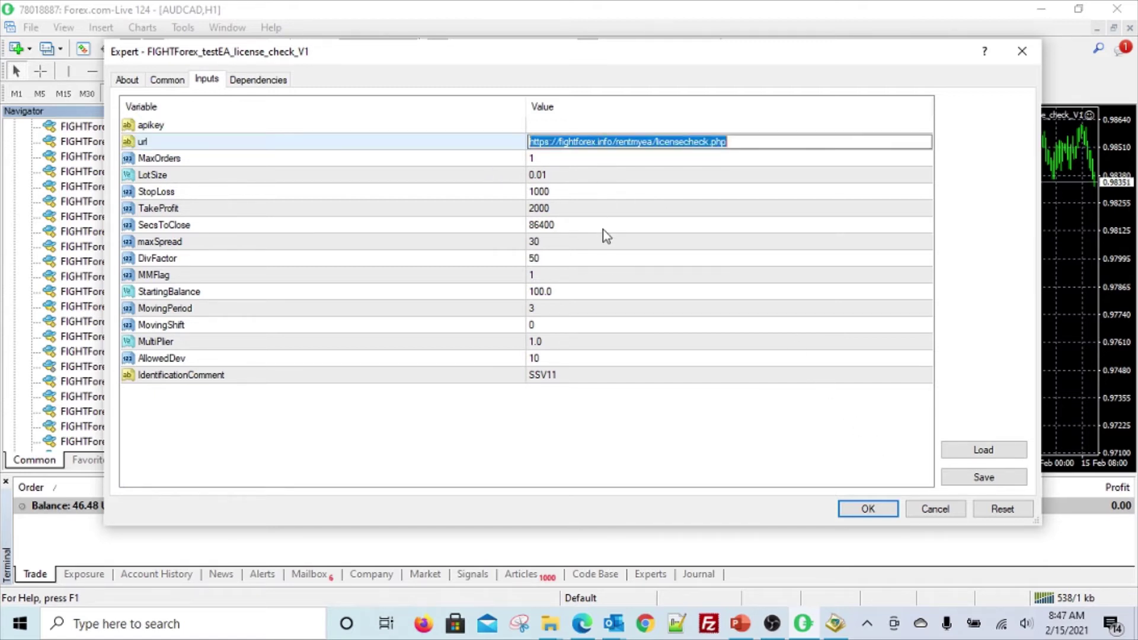
# Copy the license-check URL and cancel the Expert dialog without changes
pyautogui.rightClick(564, 145)
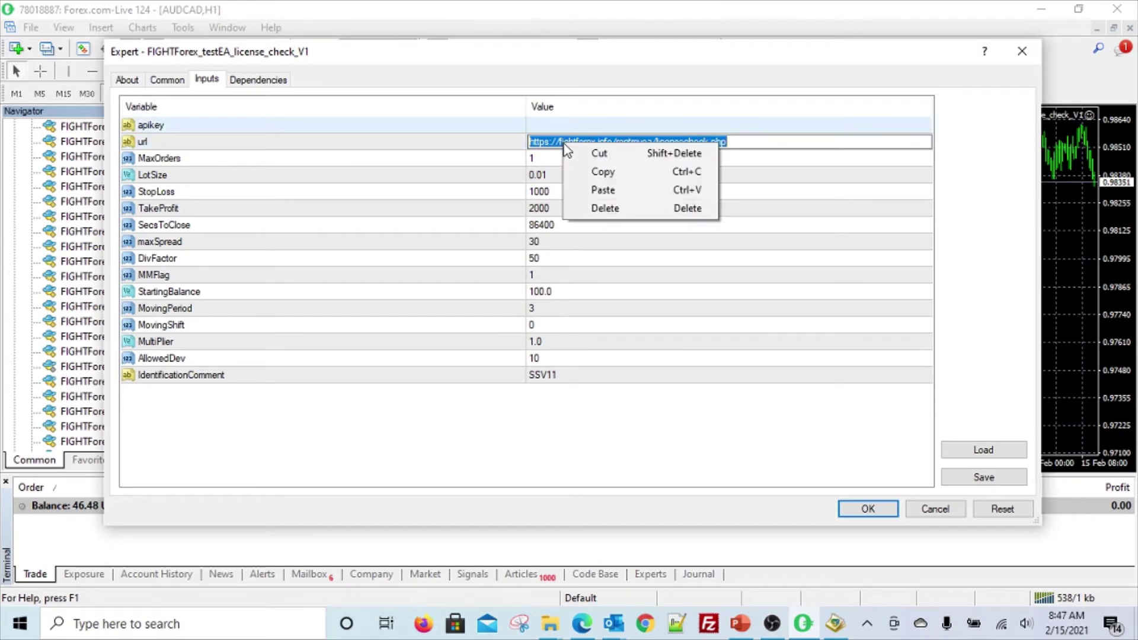
pyautogui.click(578, 172)
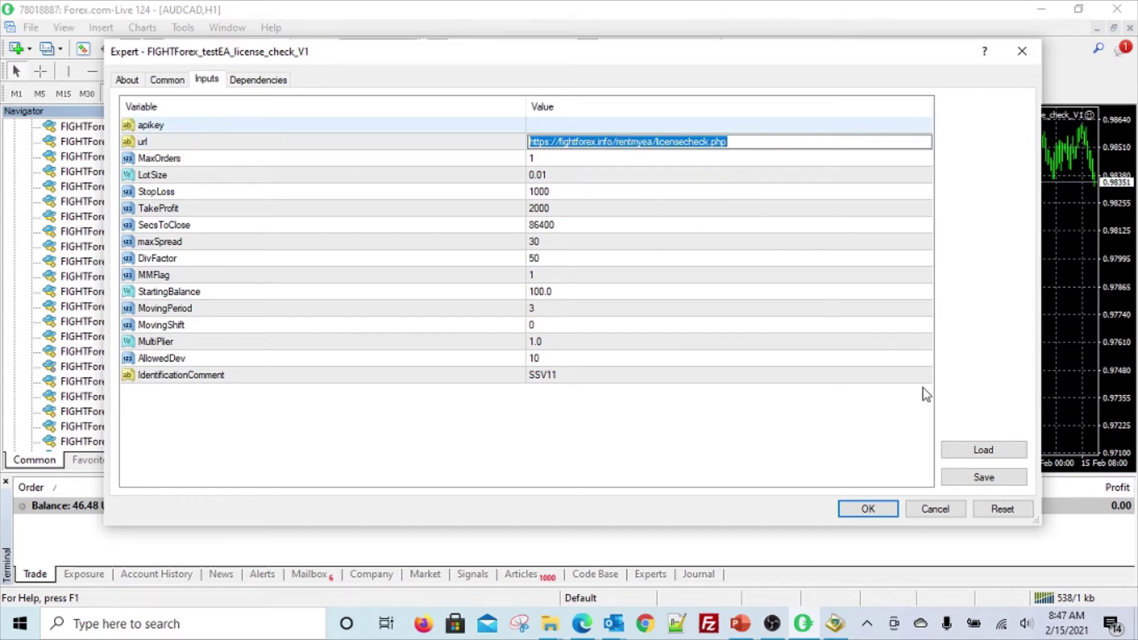
pyautogui.click(958, 510)
pyautogui.click(958, 510)
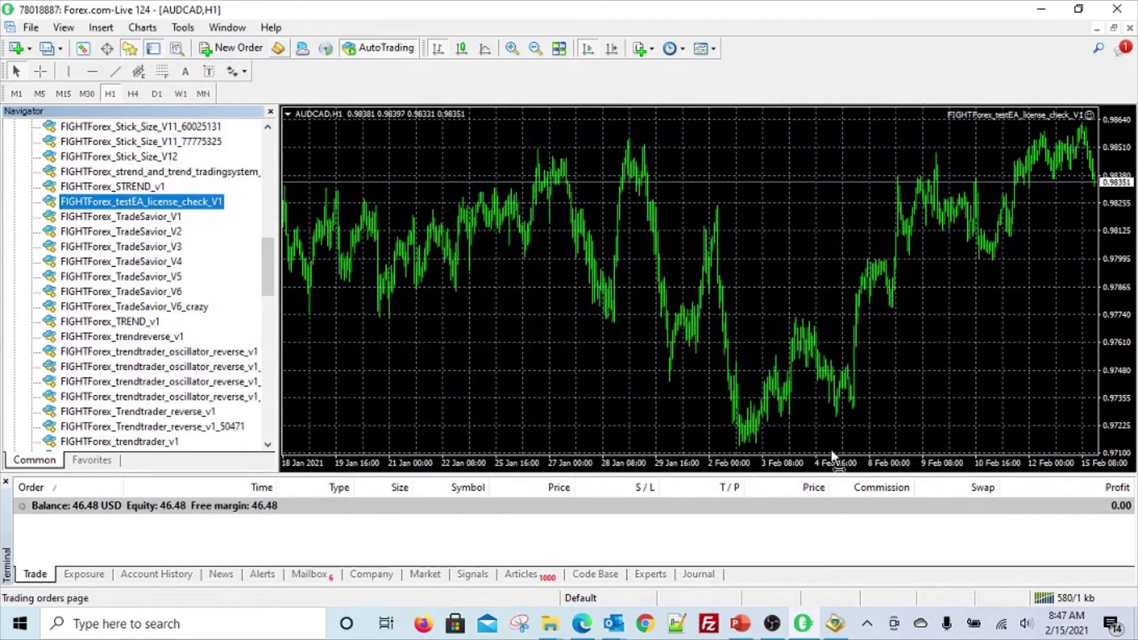
pyautogui.click(181, 27)
pyautogui.click(226, 140)
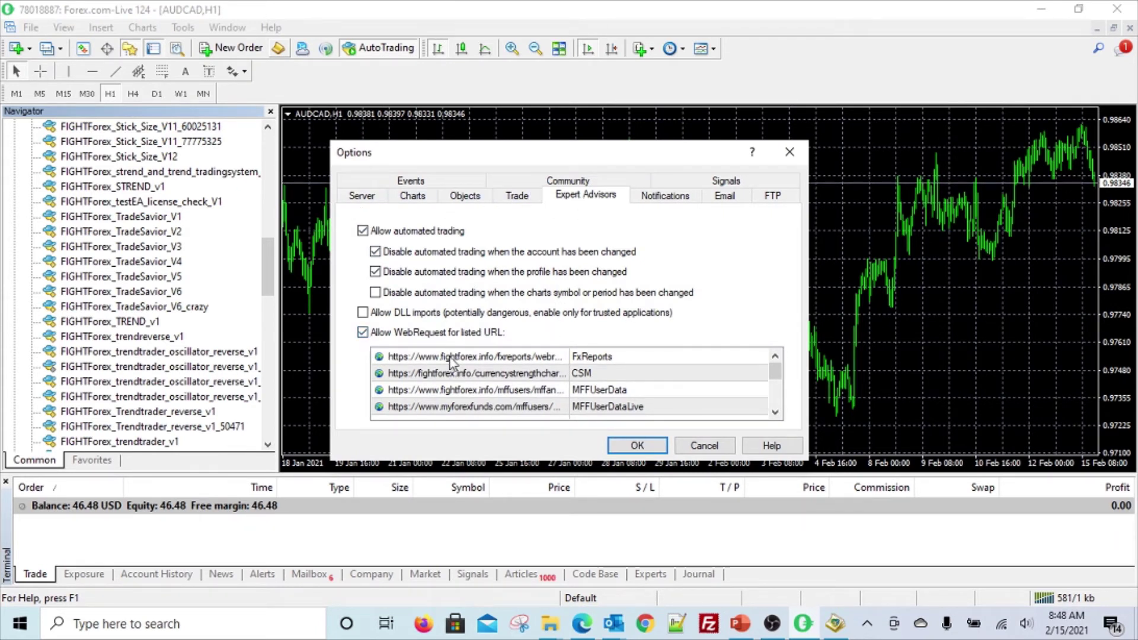
pyautogui.scroll(-5, 459, 406)
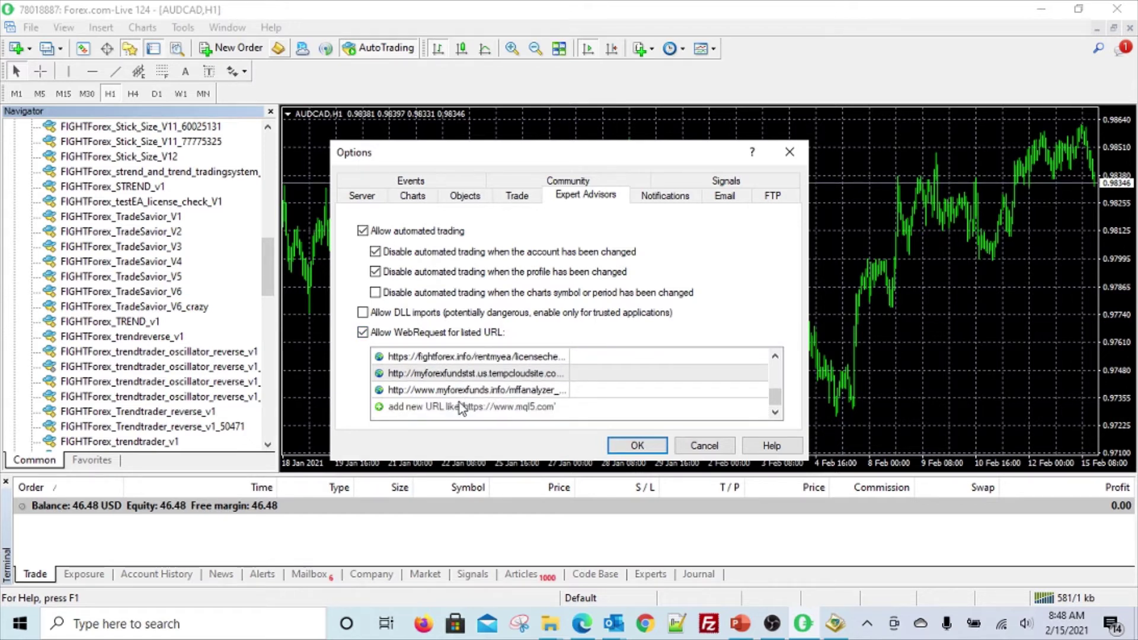
pyautogui.scroll(1, 460, 403)
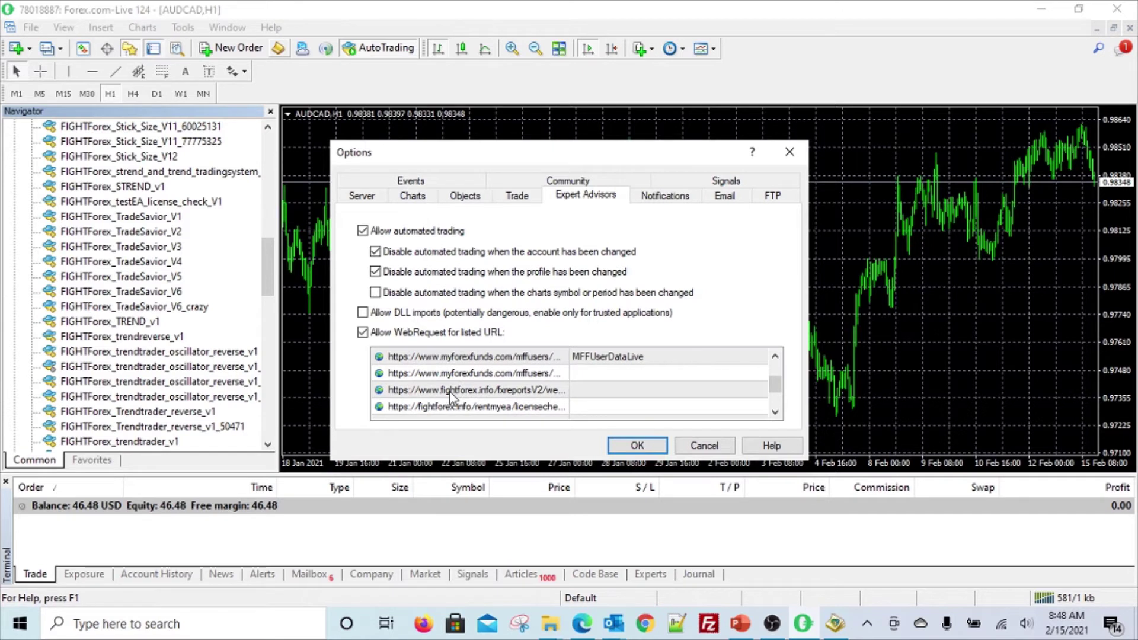
pyautogui.scroll(1, 452, 398)
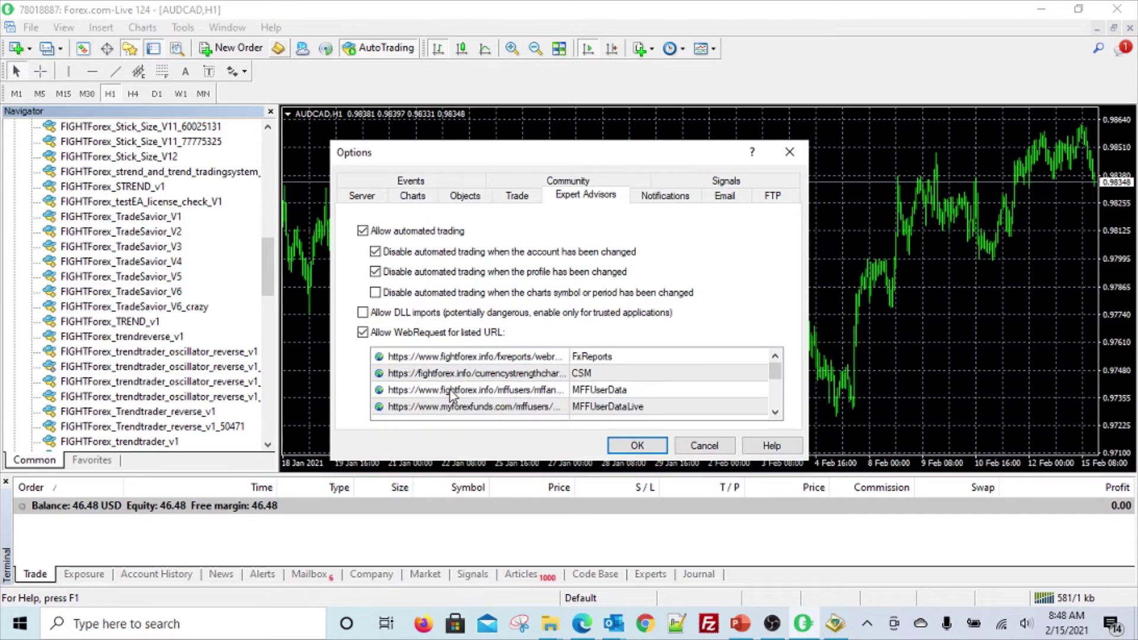
pyautogui.scroll(-2, 439, 389)
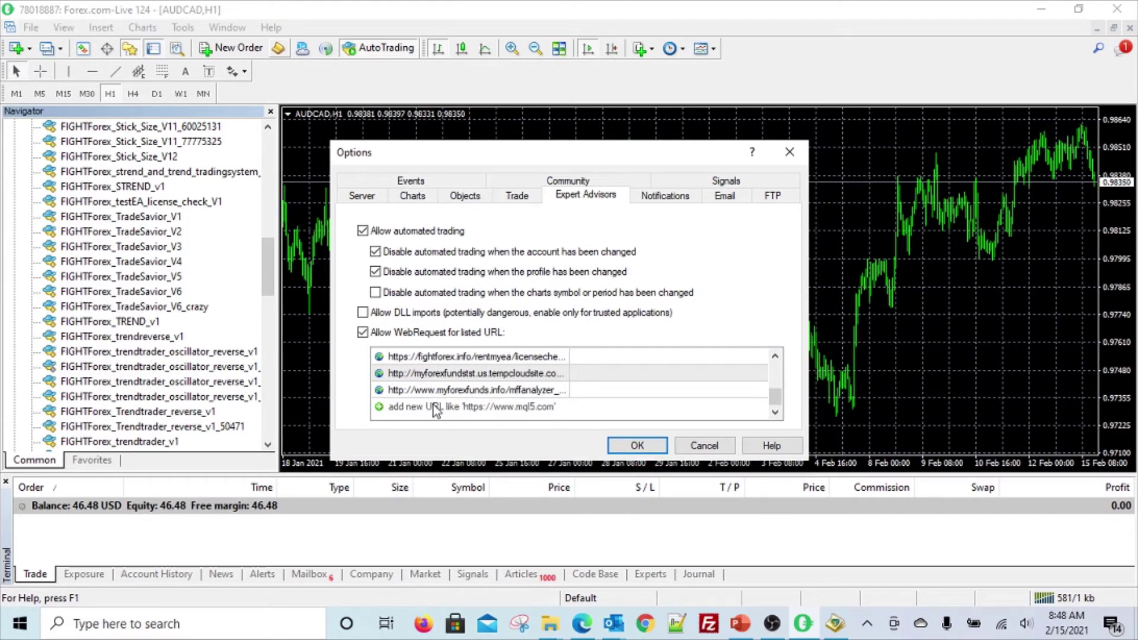
pyautogui.doubleClick(434, 406)
pyautogui.hotkey('ctrl', 'v')
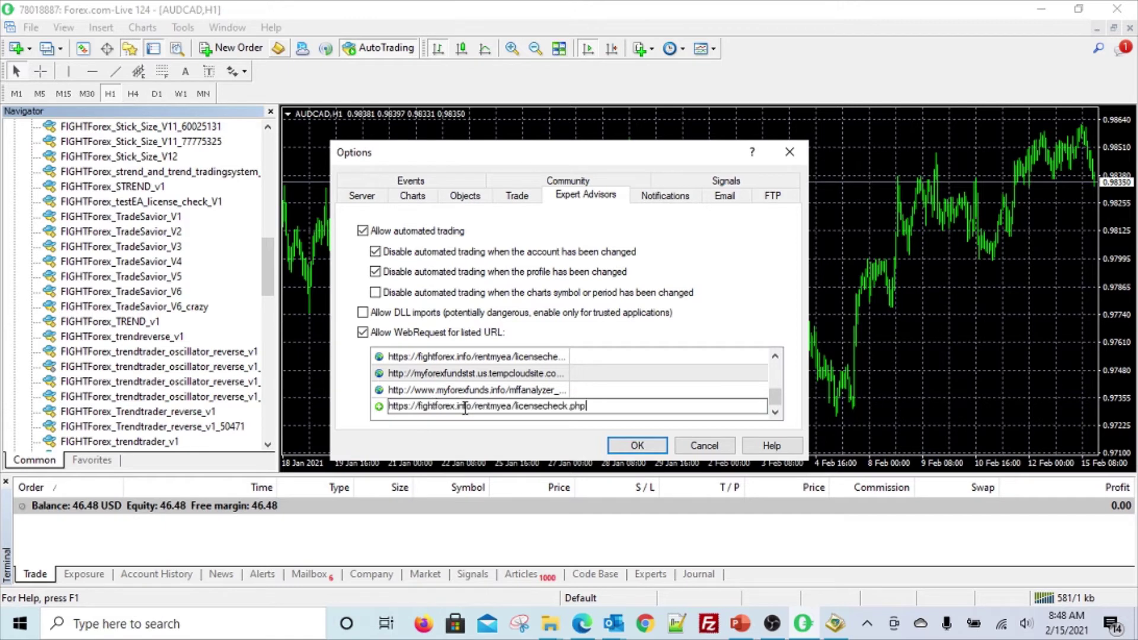
pyautogui.press('Return')
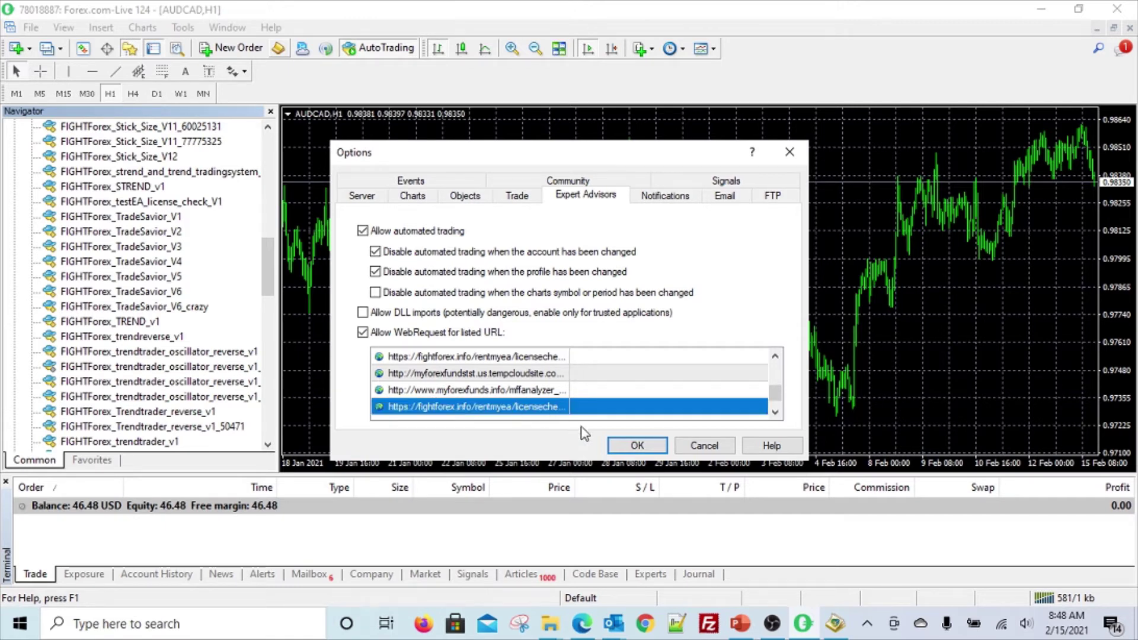
pyautogui.click(638, 448)
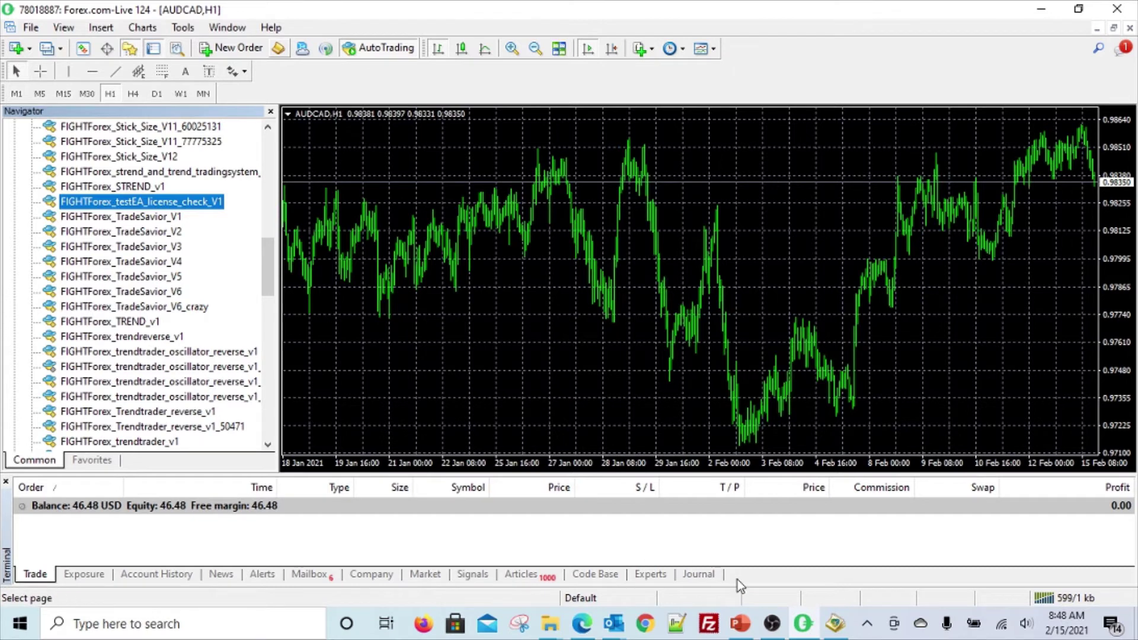
# Bring the Outlook 'Thank you for your payment' message to the front
pyautogui.moveTo(599, 625)
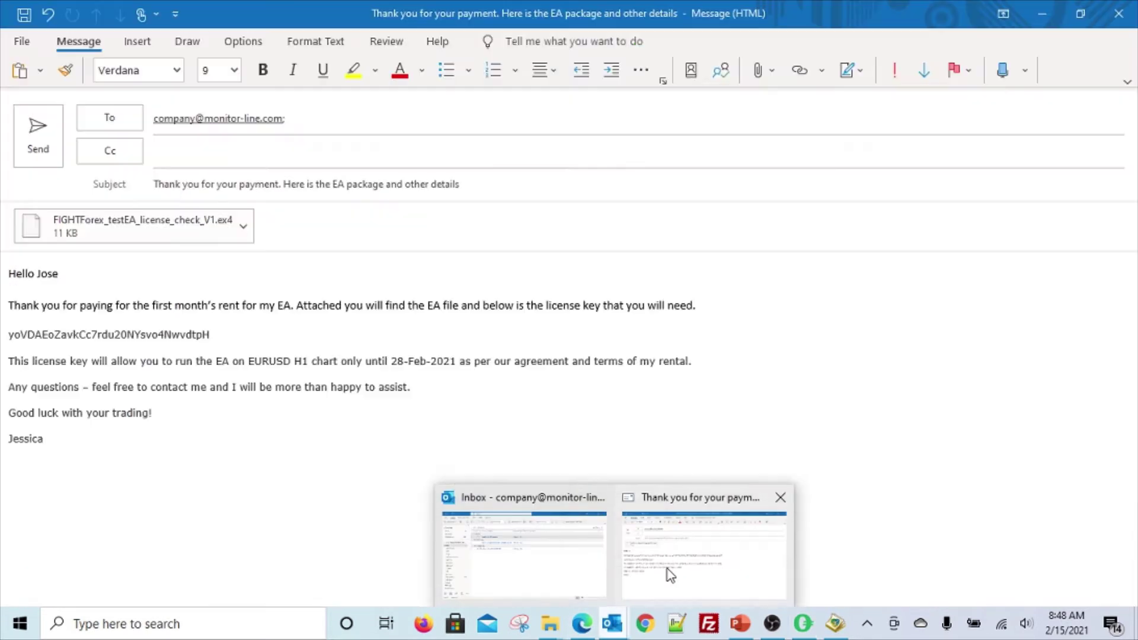
pyautogui.click(667, 570)
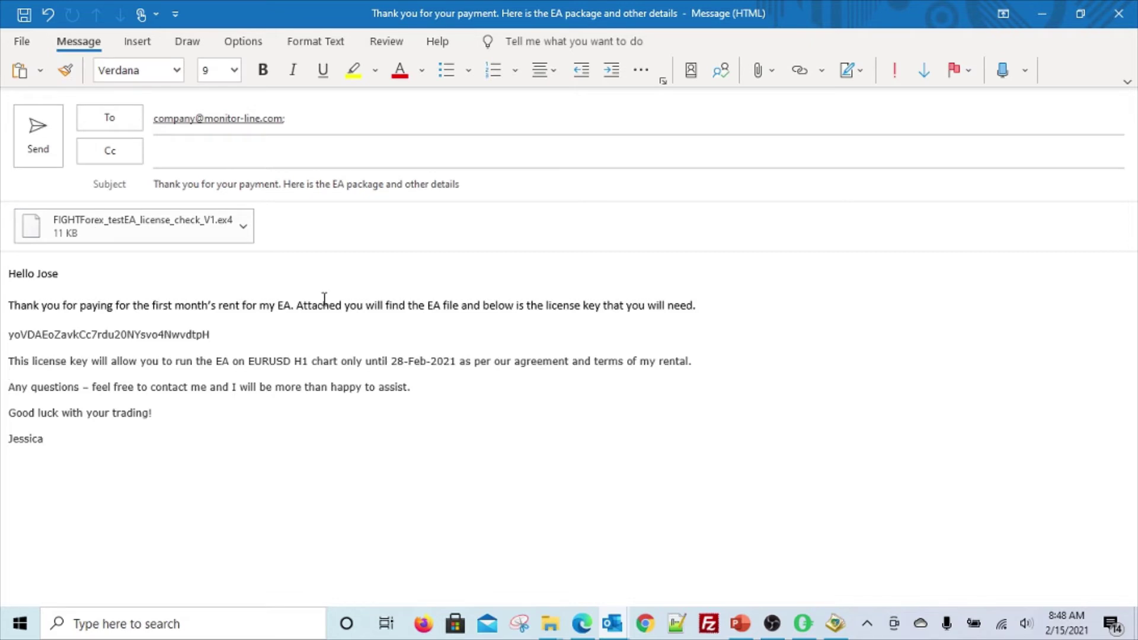
# In Edge, go from the RentMyEA Home page to the Code library page
pyautogui.click(590, 628)
pyautogui.scroll(10, 450, 356)
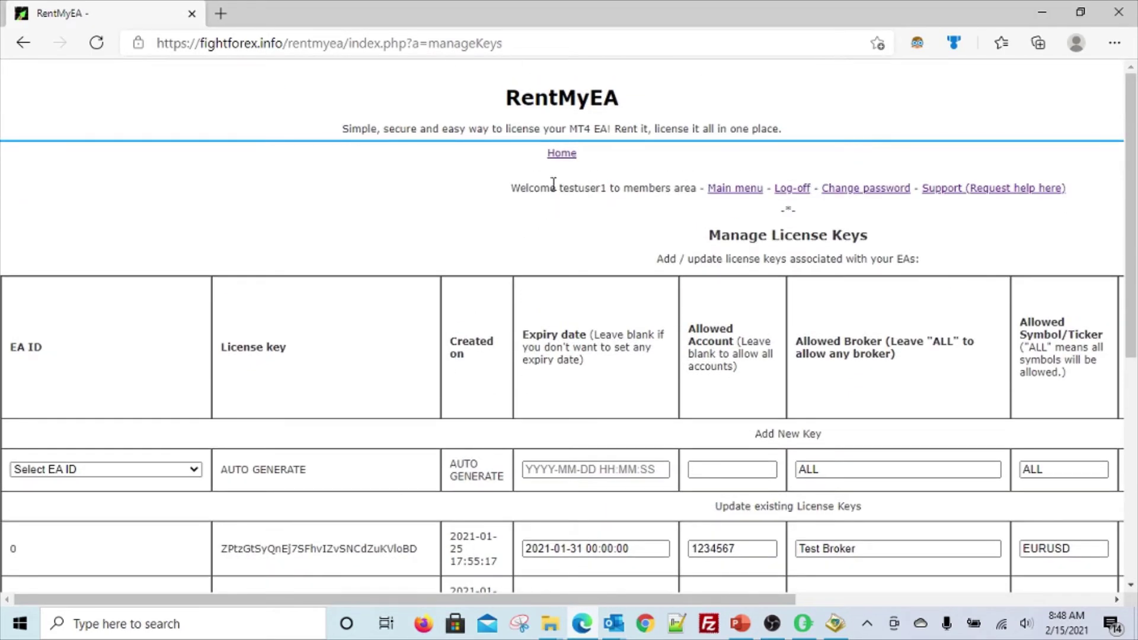
pyautogui.click(561, 157)
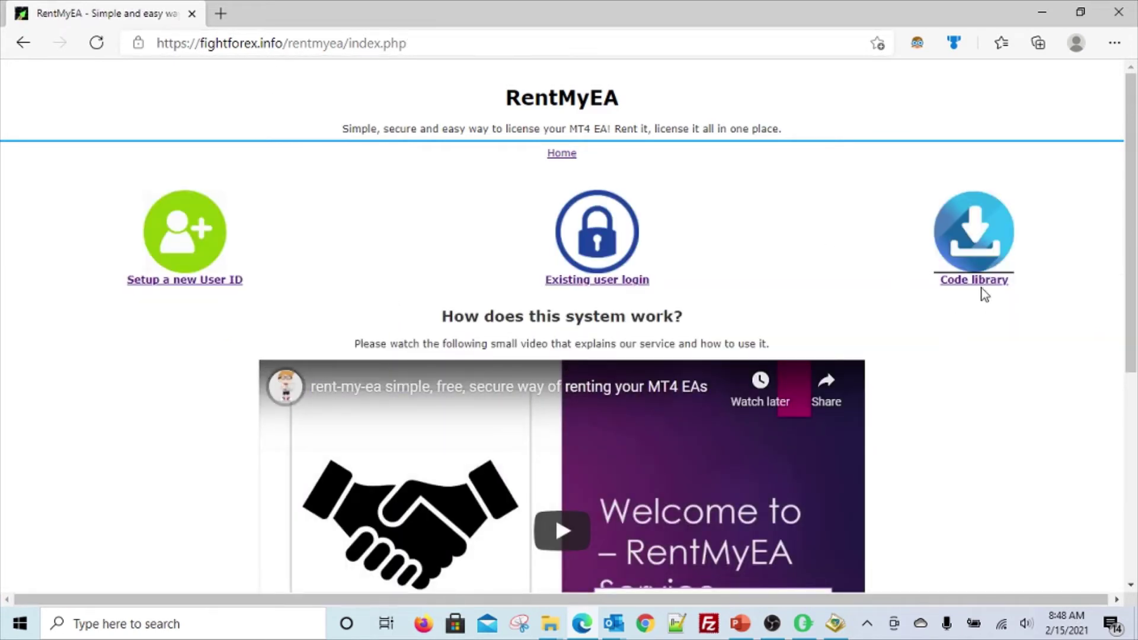
pyautogui.click(982, 290)
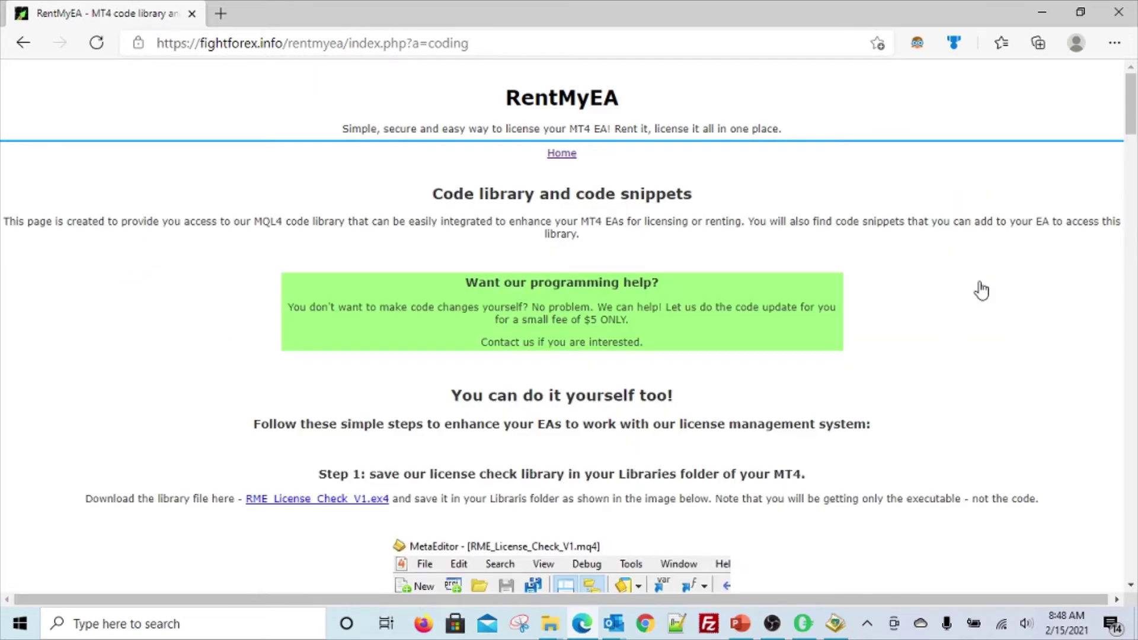
pyautogui.scroll(-3, 981, 290)
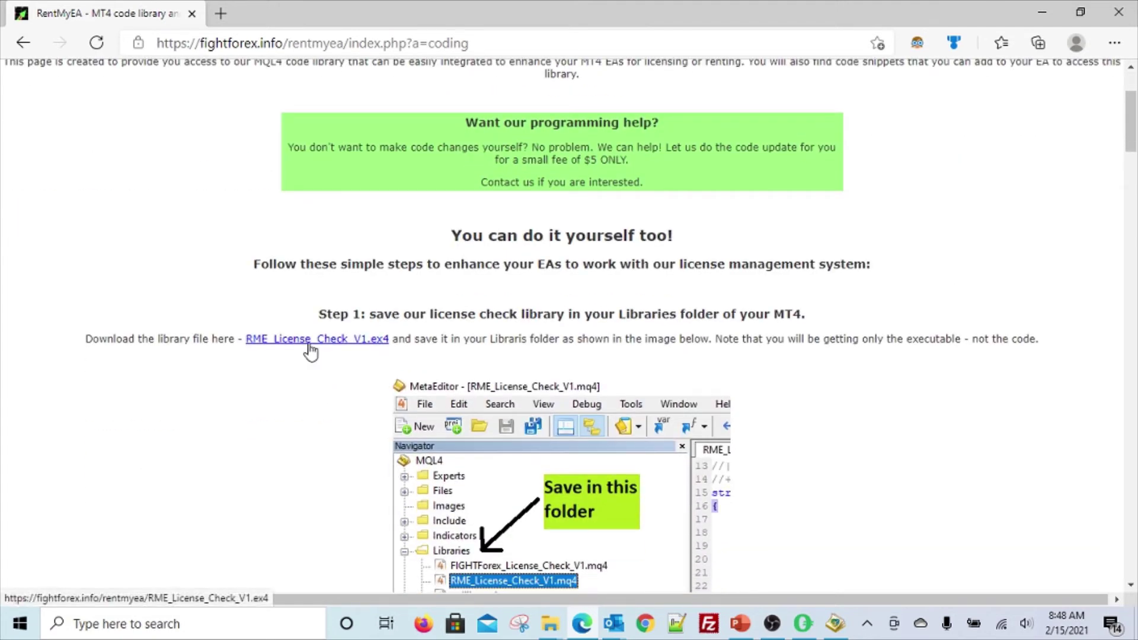
# Download RME_License_Check_V1.ex4, attempt to open it, and dismiss the no-app error
pyautogui.click(309, 350)
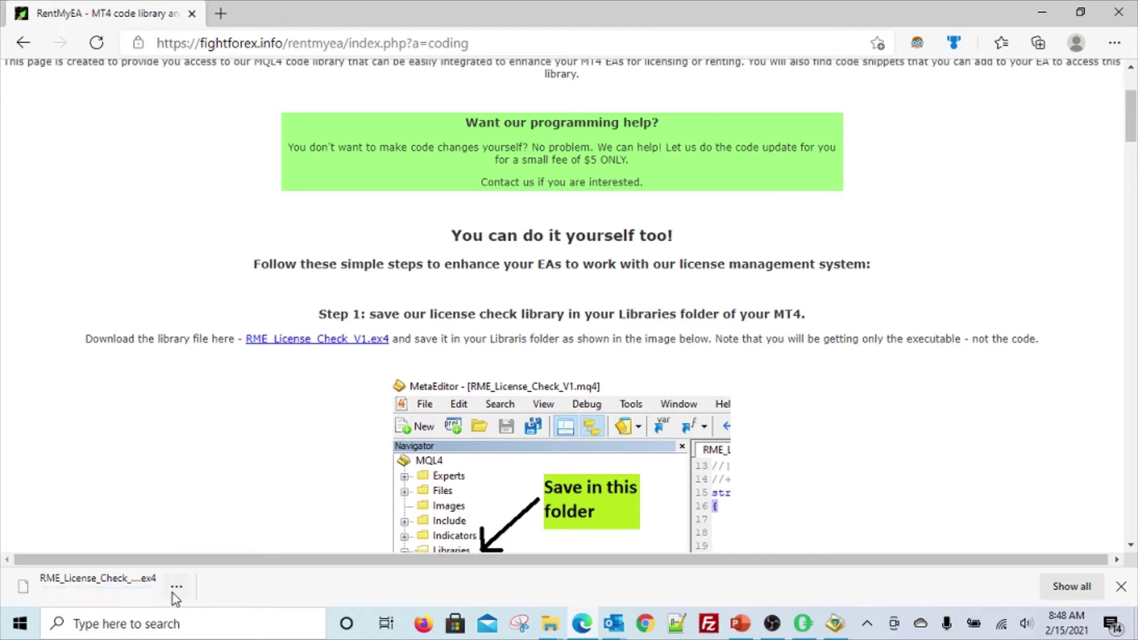
pyautogui.click(173, 590)
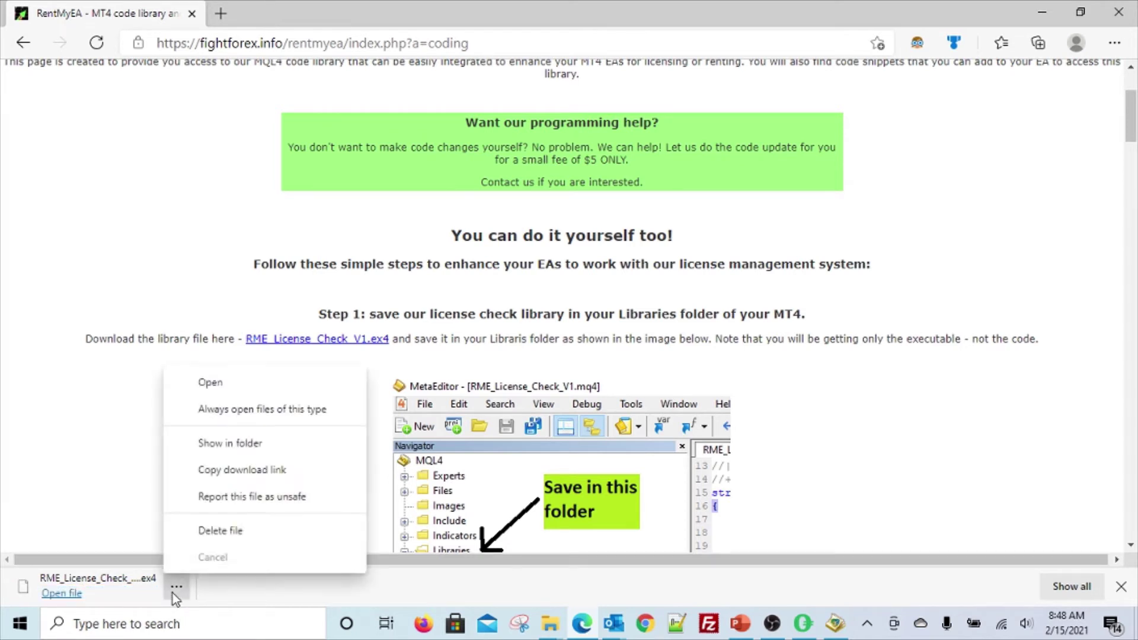
pyautogui.click(203, 389)
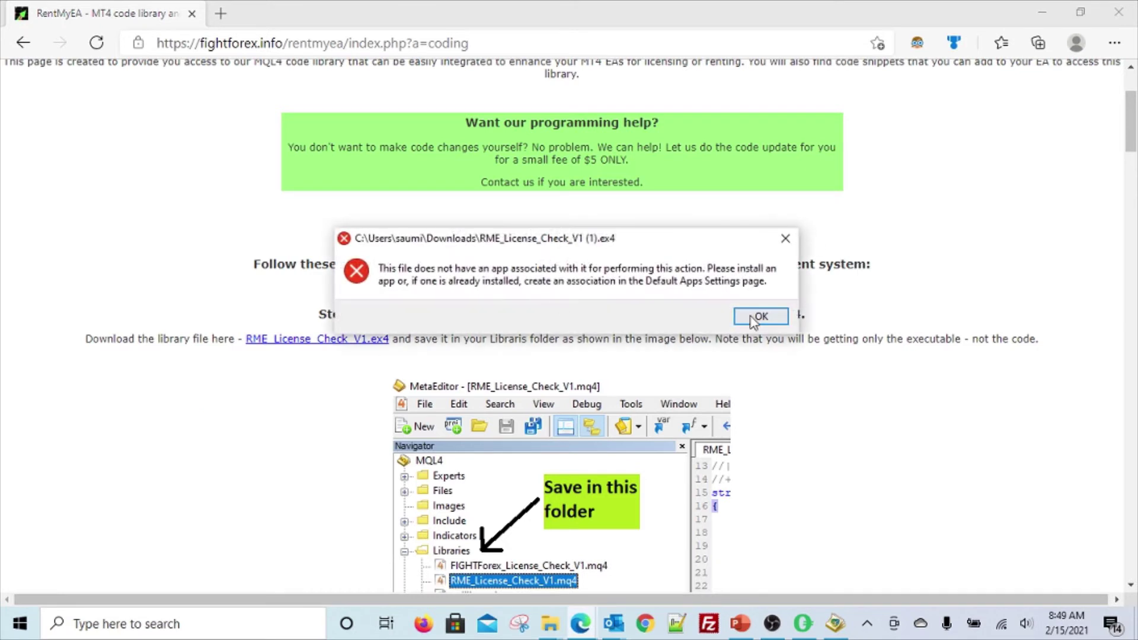
pyautogui.click(761, 317)
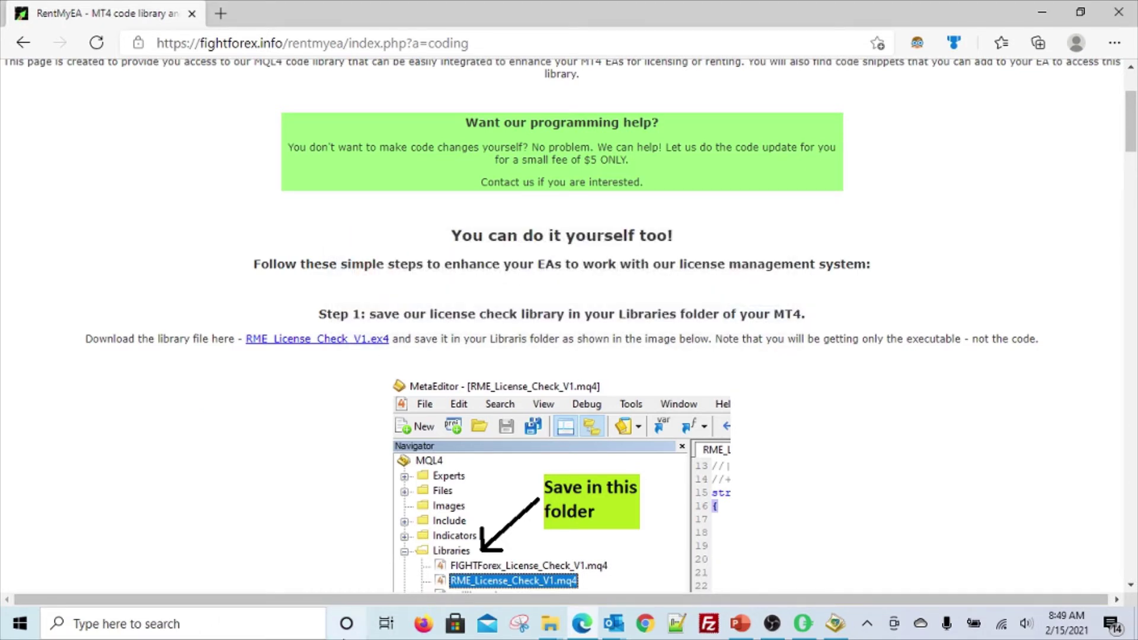
pyautogui.click(548, 628)
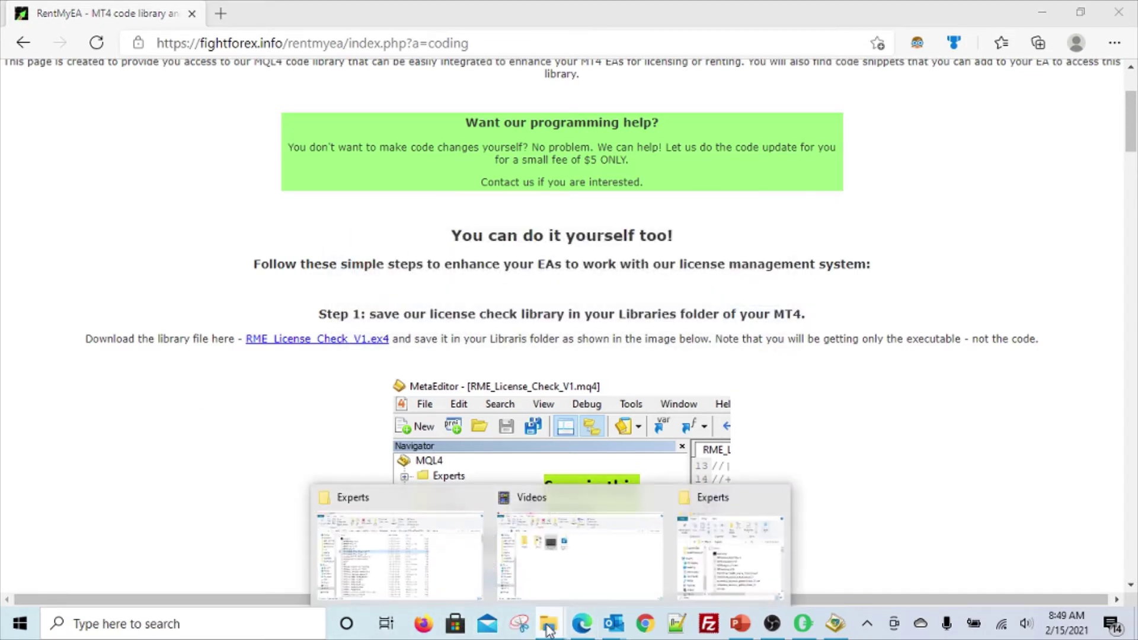
# Copy RME_License_Check_V1 (1).ex4 from the Downloads folder in File Explorer
pyautogui.click(465, 599)
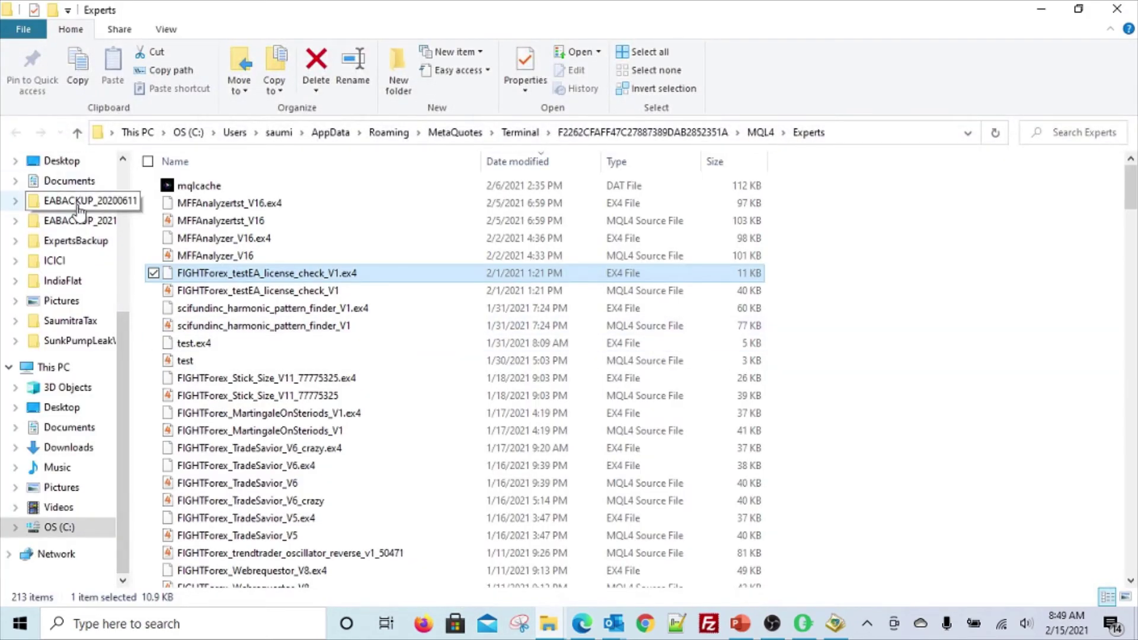
pyautogui.scroll(5, 79, 210)
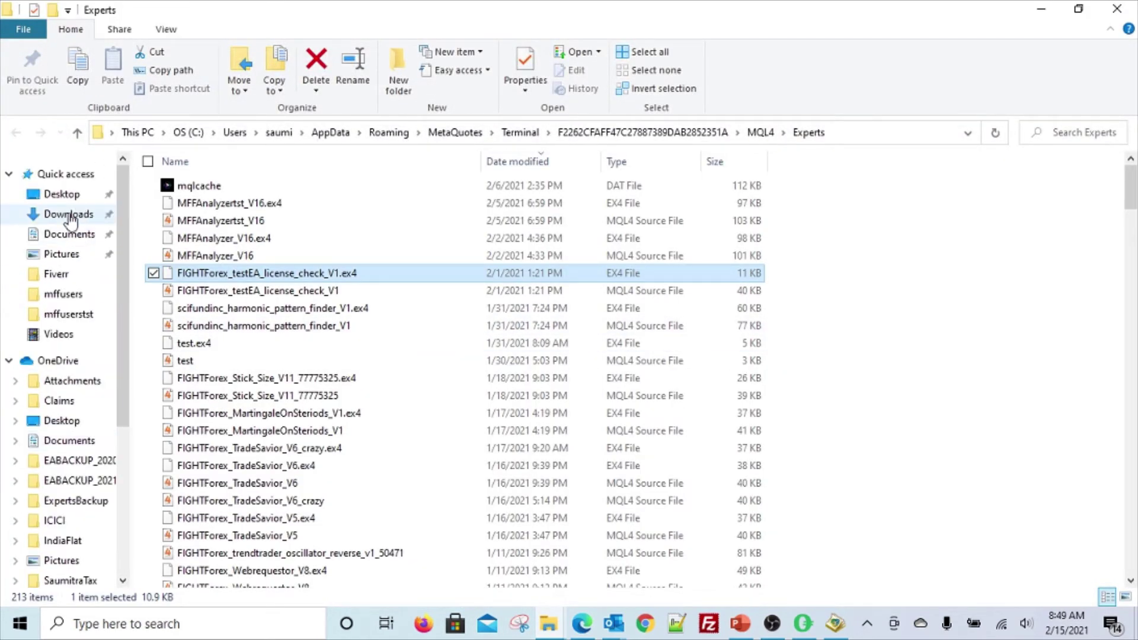
pyautogui.click(68, 216)
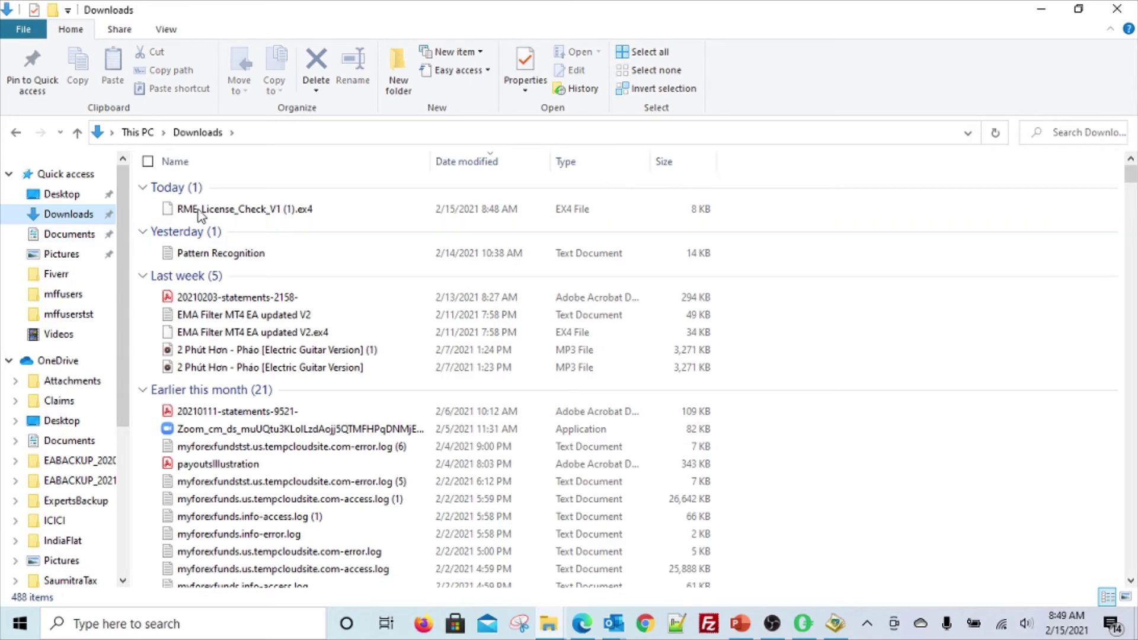
pyautogui.click(200, 211)
pyautogui.rightClick(200, 211)
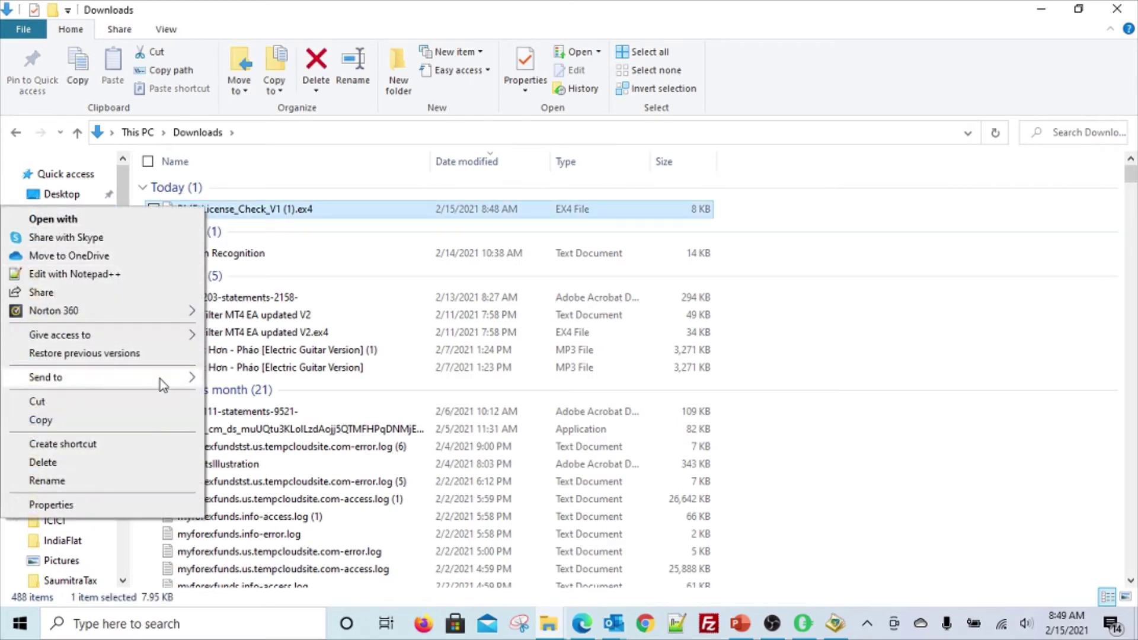
pyautogui.click(155, 414)
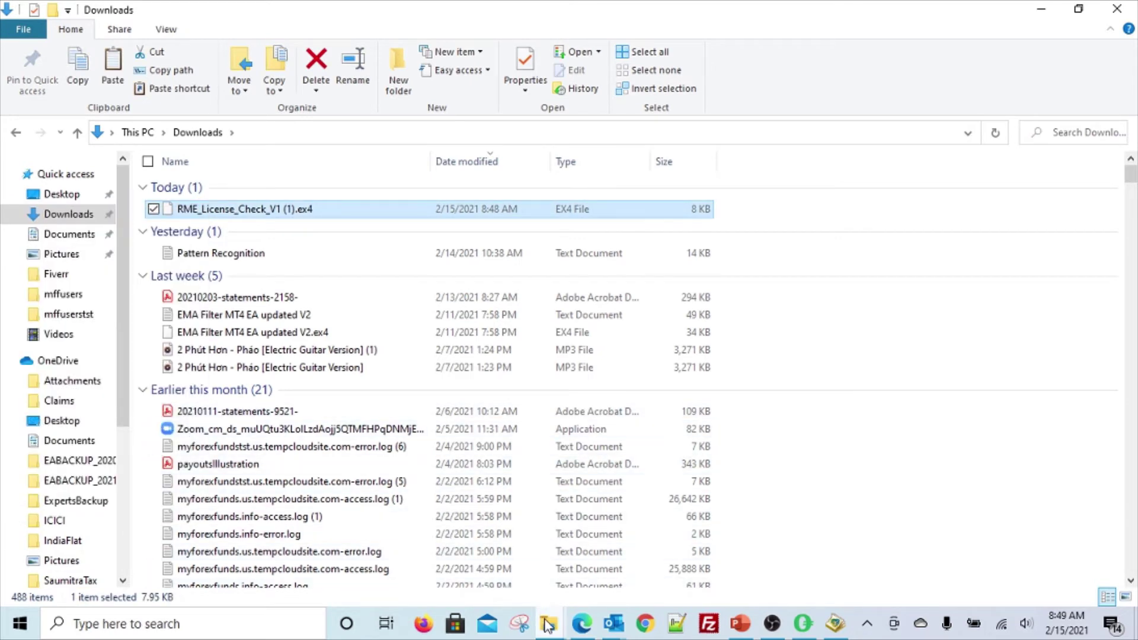
# Maximize the Experts folder window, then return to MetaEditor
pyautogui.moveTo(548, 626)
pyautogui.click(752, 571)
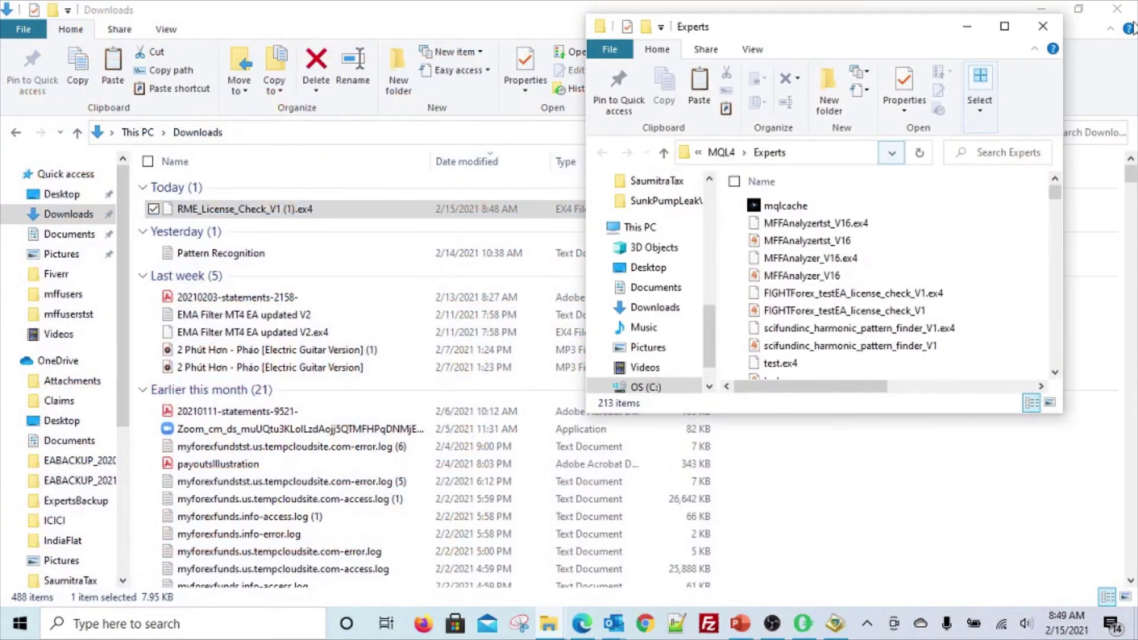
pyautogui.click(1004, 26)
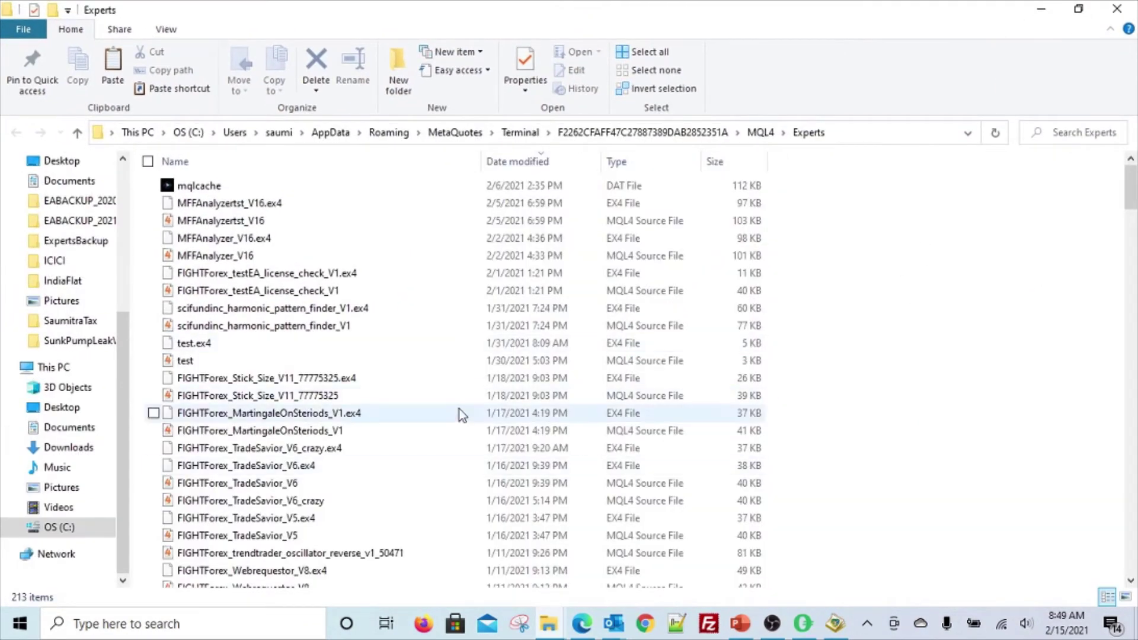
pyautogui.click(848, 634)
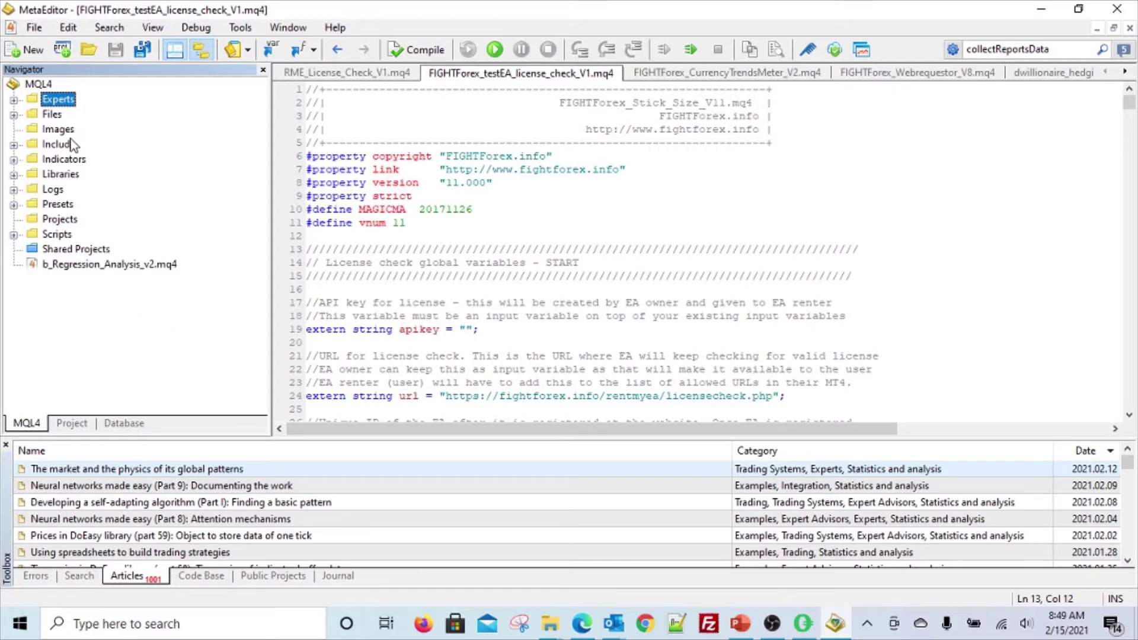
# Open the MQL4 Libraries folder from MetaEditor's Navigator in a maximized Explorer window
pyautogui.rightClick(64, 176)
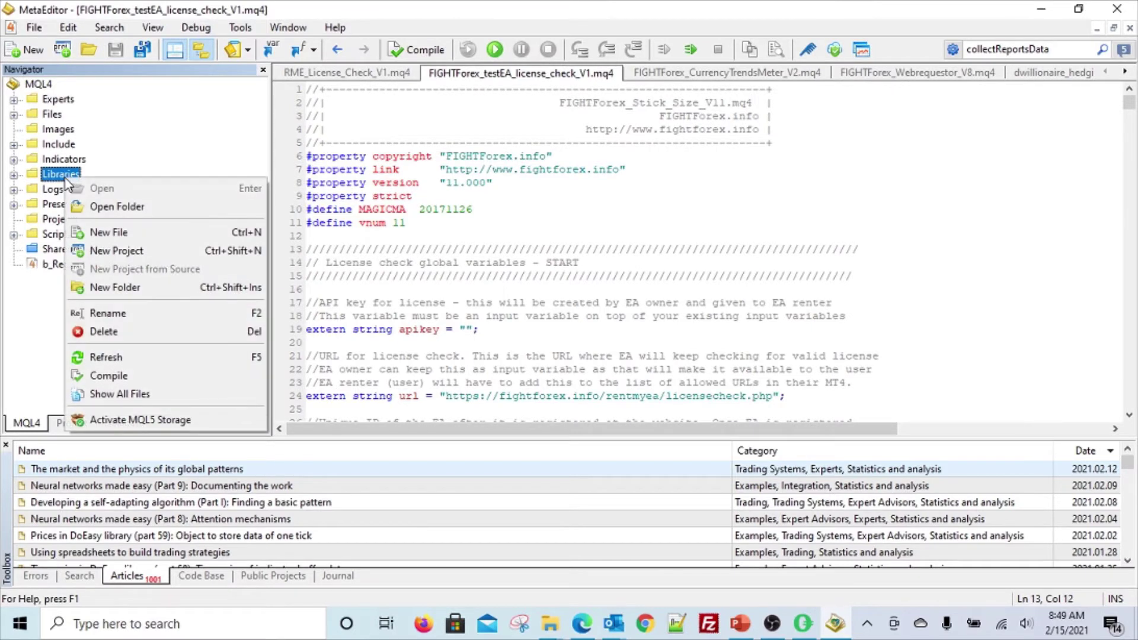
pyautogui.click(87, 203)
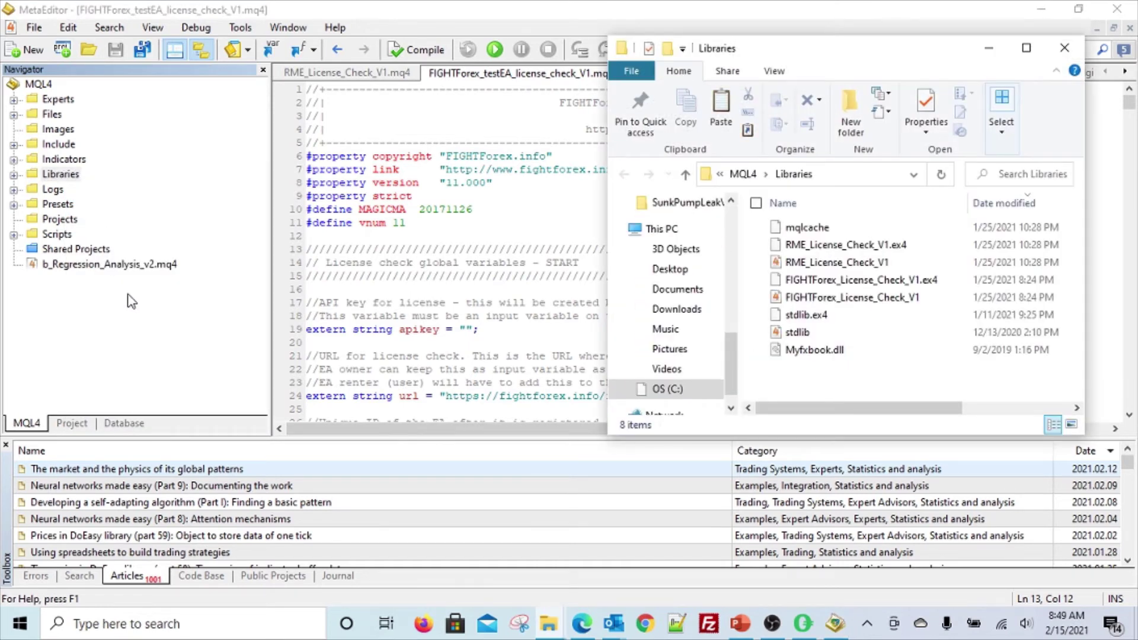
pyautogui.press('super+Up')
pyautogui.rightClick(209, 377)
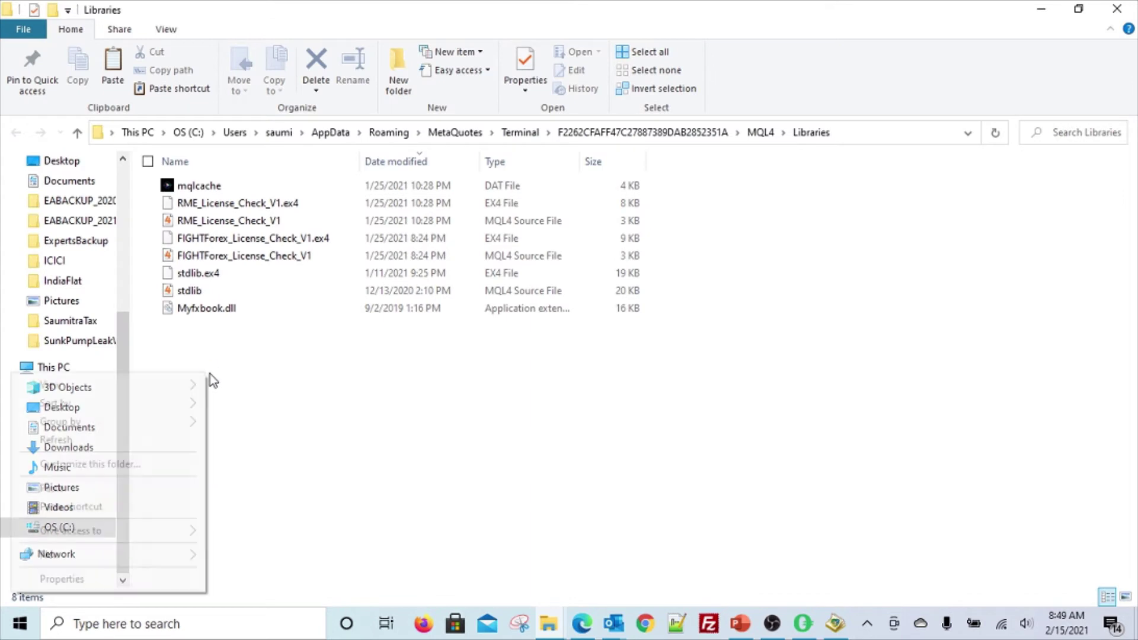
pyautogui.click(162, 487)
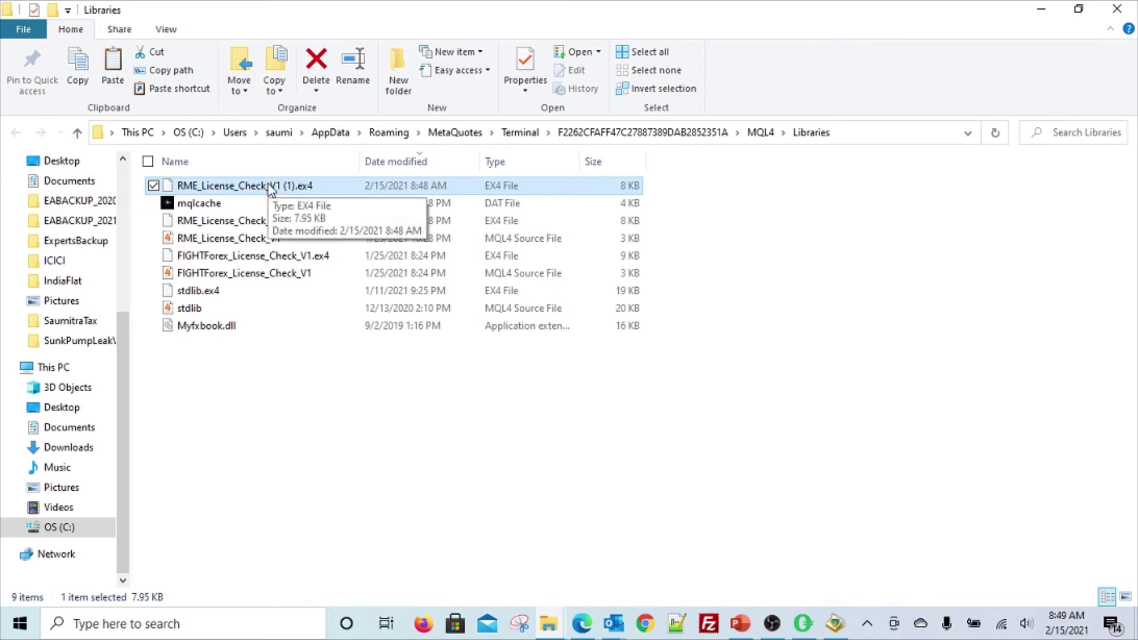
pyautogui.hotkey('shift', 'Delete')
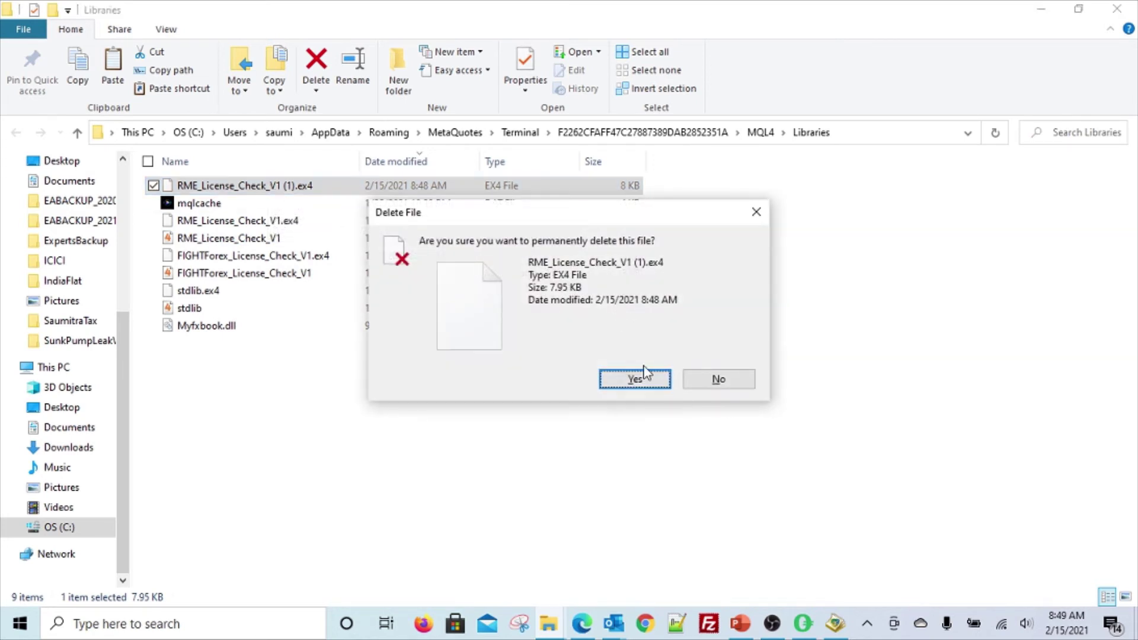
pyautogui.click(643, 379)
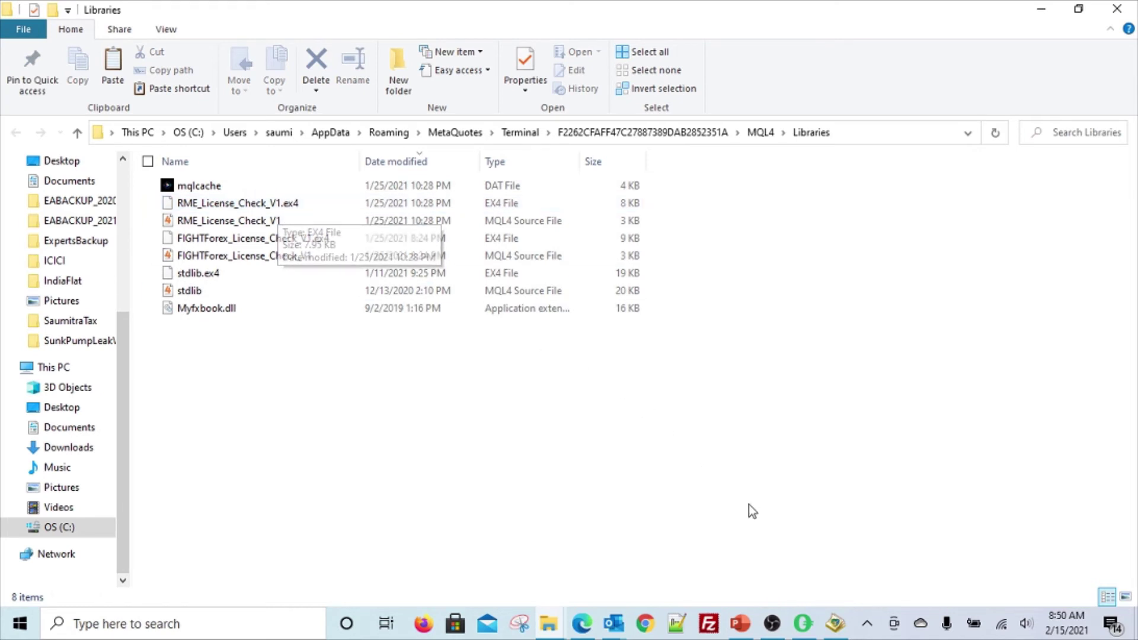
pyautogui.click(809, 623)
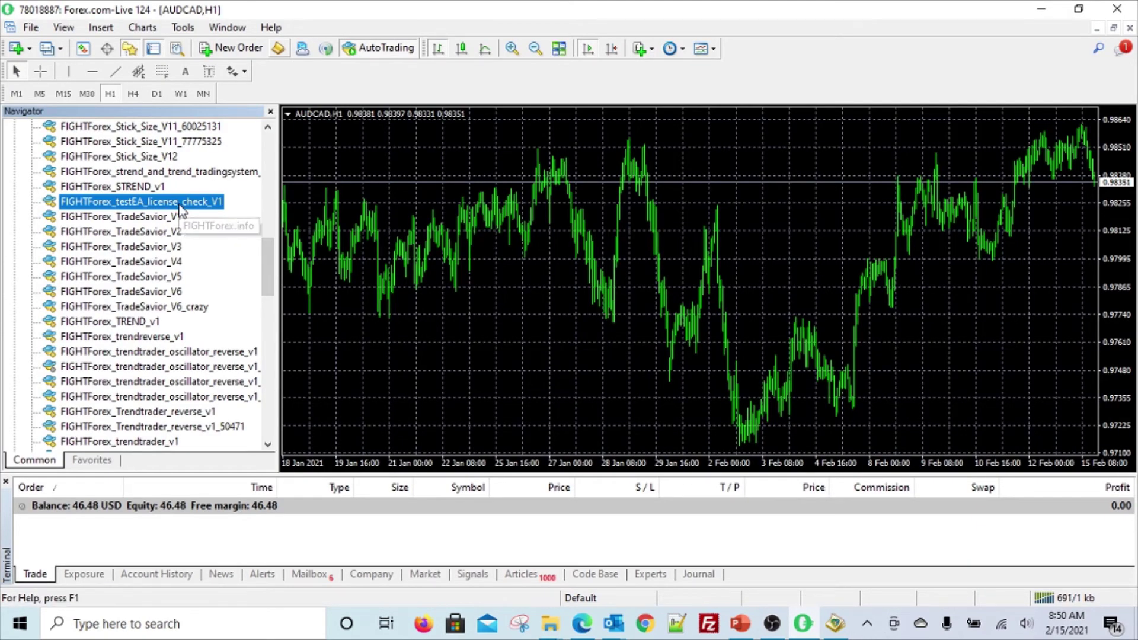
# Drop the testEA license-check EA on the chart, allow DLL imports, and return to Inputs
pyautogui.moveTo(184, 211); pyautogui.dragTo(372, 229)
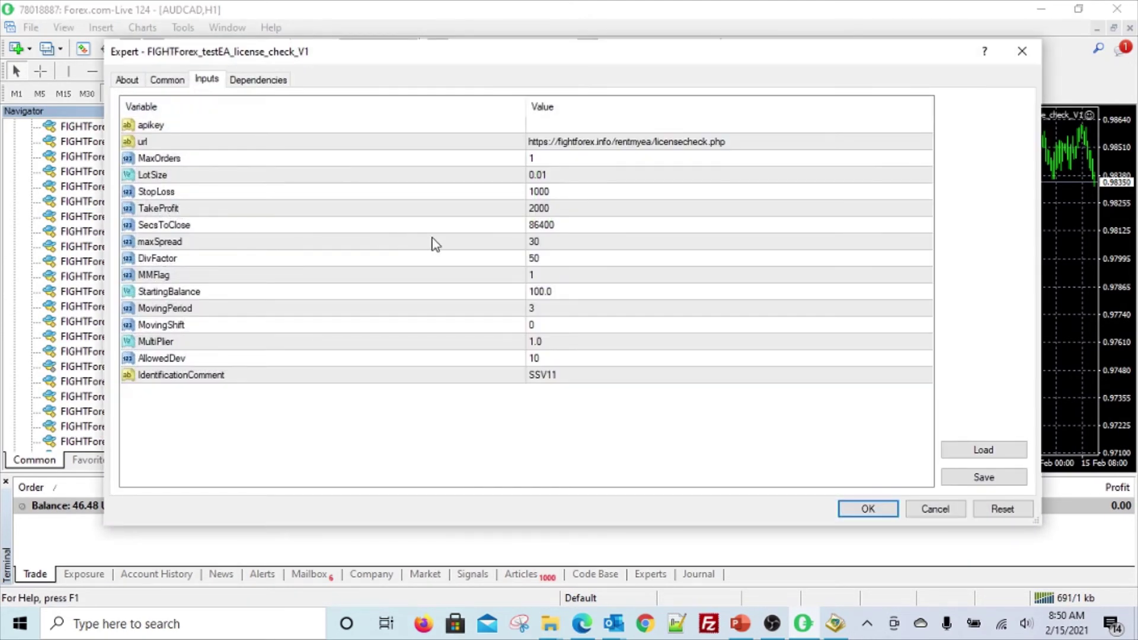
pyautogui.click(127, 82)
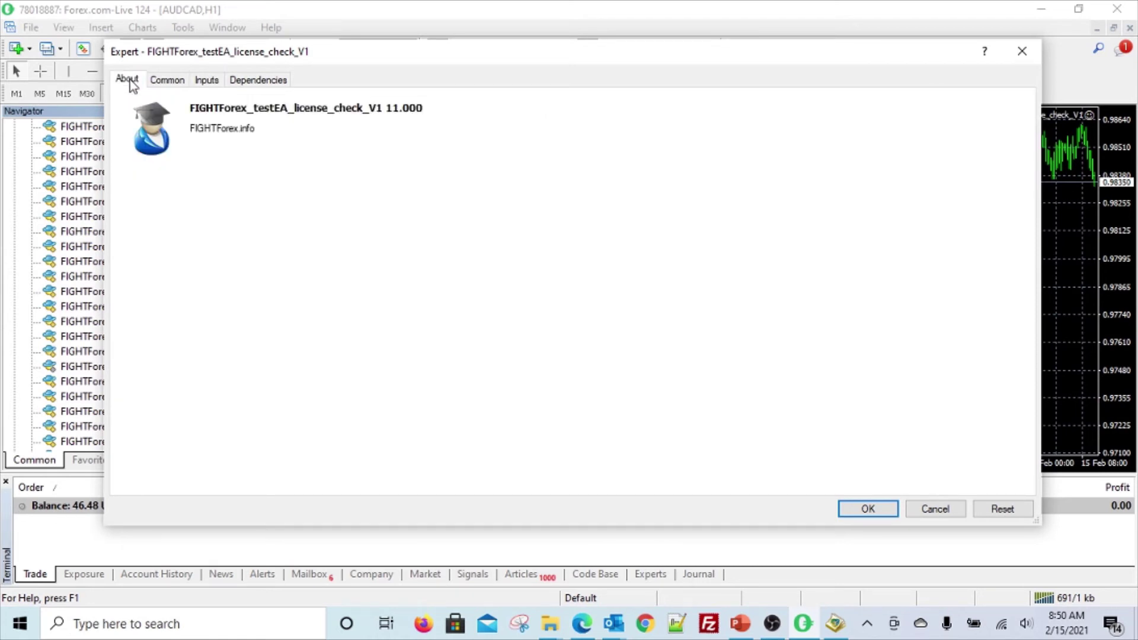
pyautogui.click(165, 81)
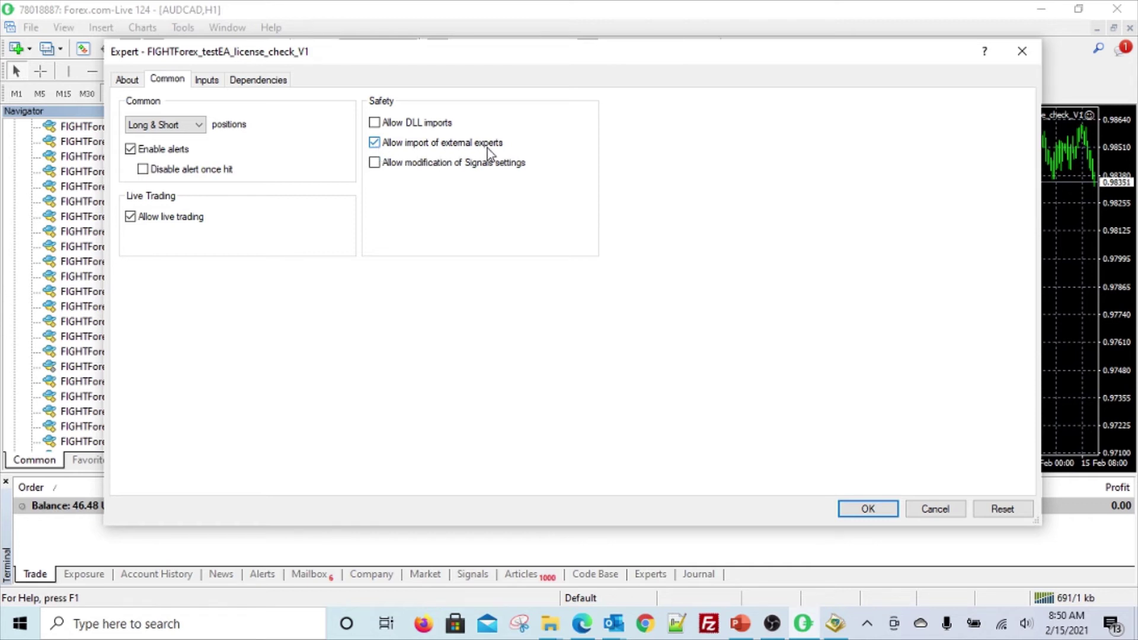
pyautogui.click(374, 123)
pyautogui.click(209, 81)
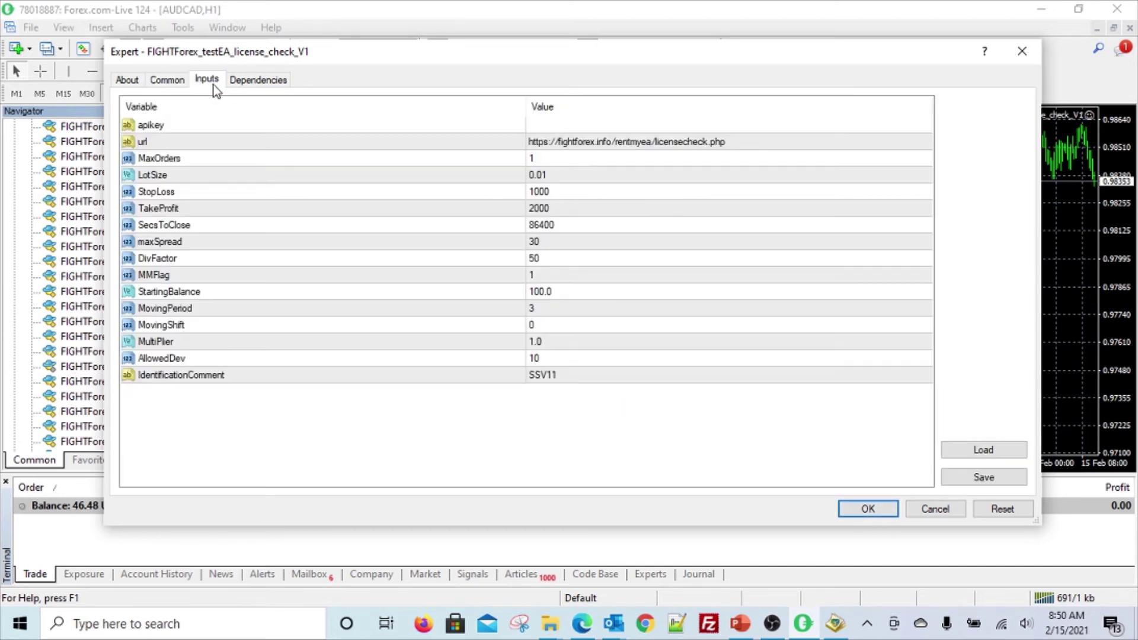
# Copy the license key from the rental payment email in Outlook
pyautogui.click(613, 622)
pyautogui.click(666, 592)
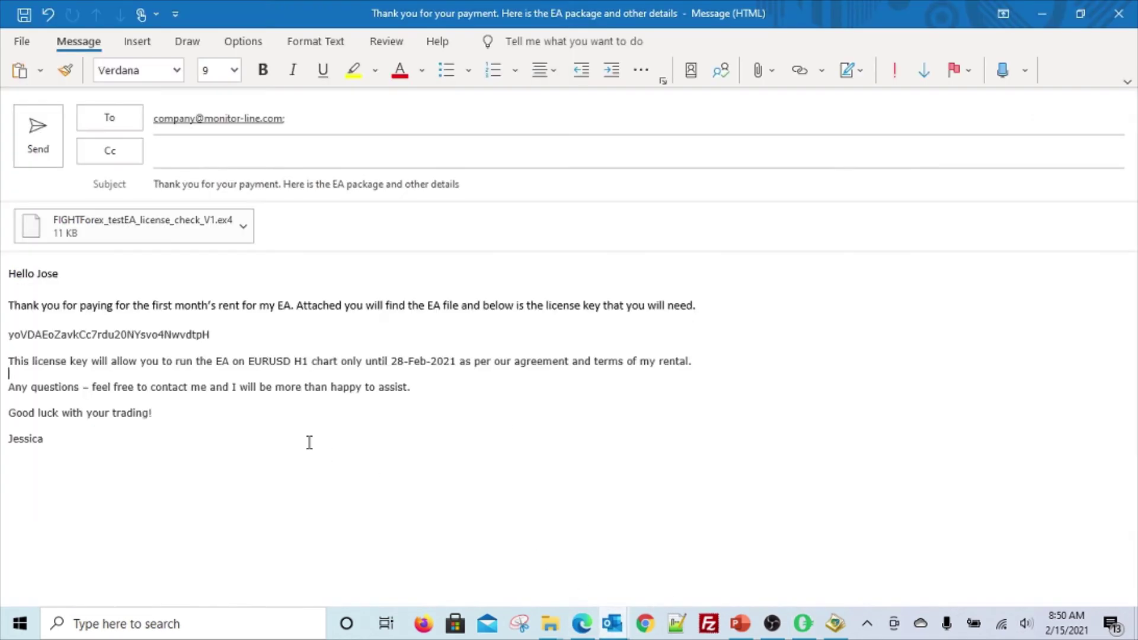
pyautogui.doubleClick(166, 335)
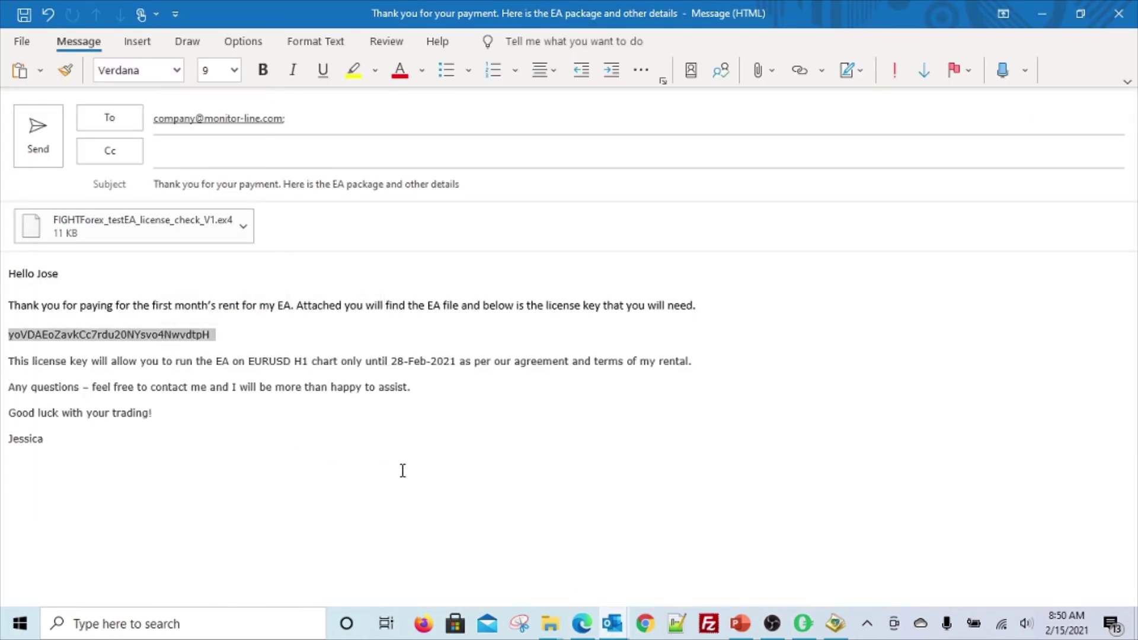
pyautogui.hotkey('ctrl', 'c')
pyautogui.click(802, 625)
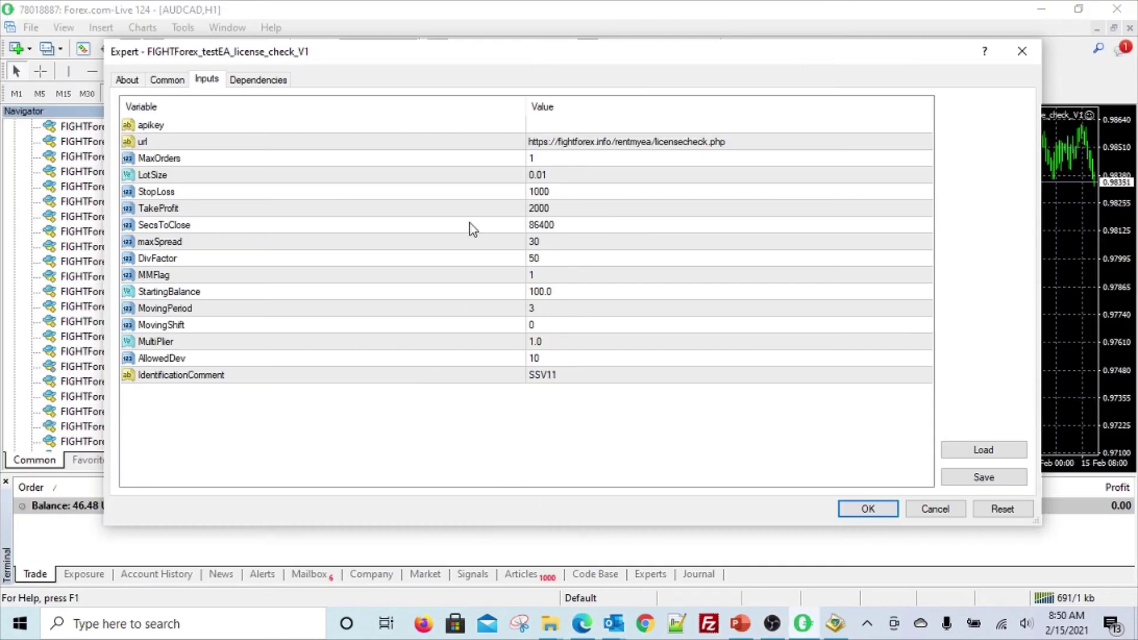
# Paste the license key into the apikey input and confirm the EA settings
pyautogui.doubleClick(578, 124)
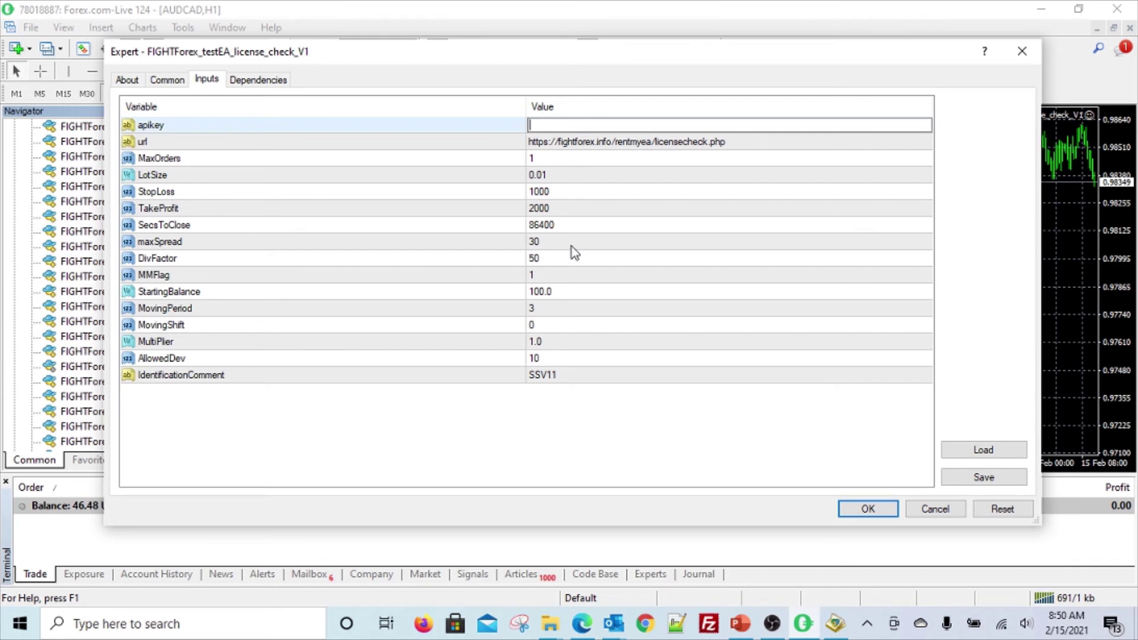
pyautogui.hotkey('ctrl', 'v')
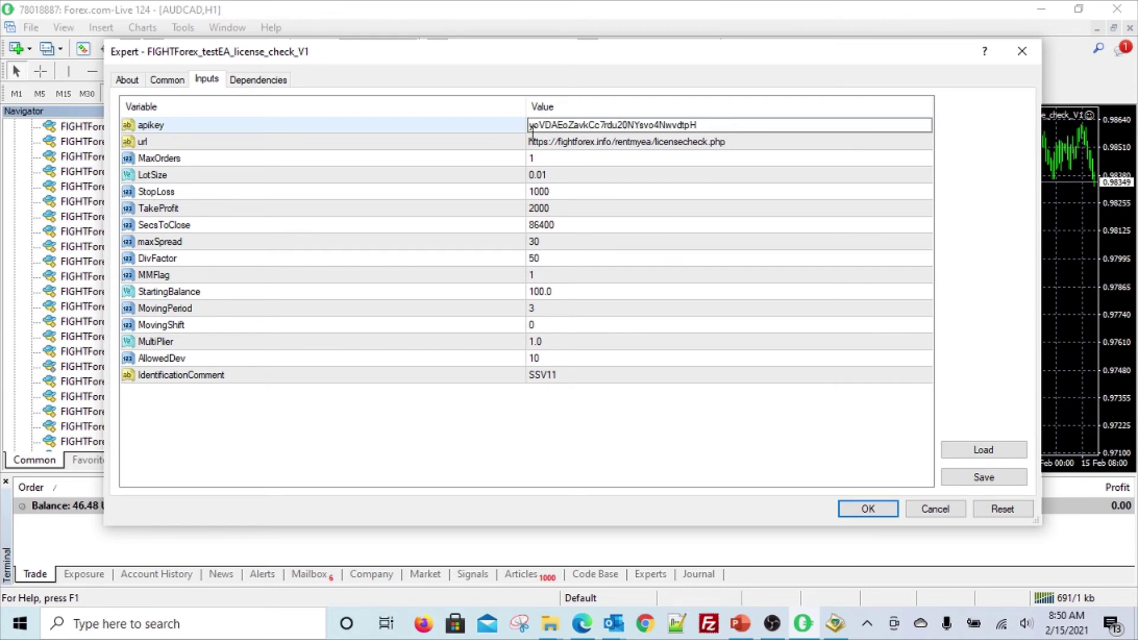
pyautogui.click(702, 148)
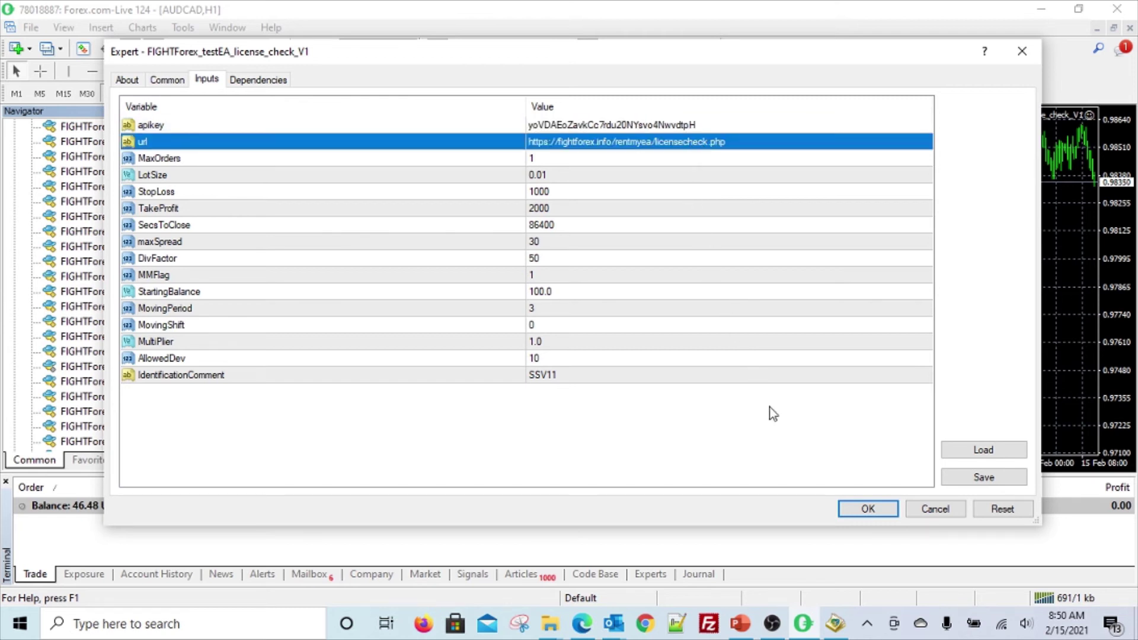
pyautogui.click(864, 509)
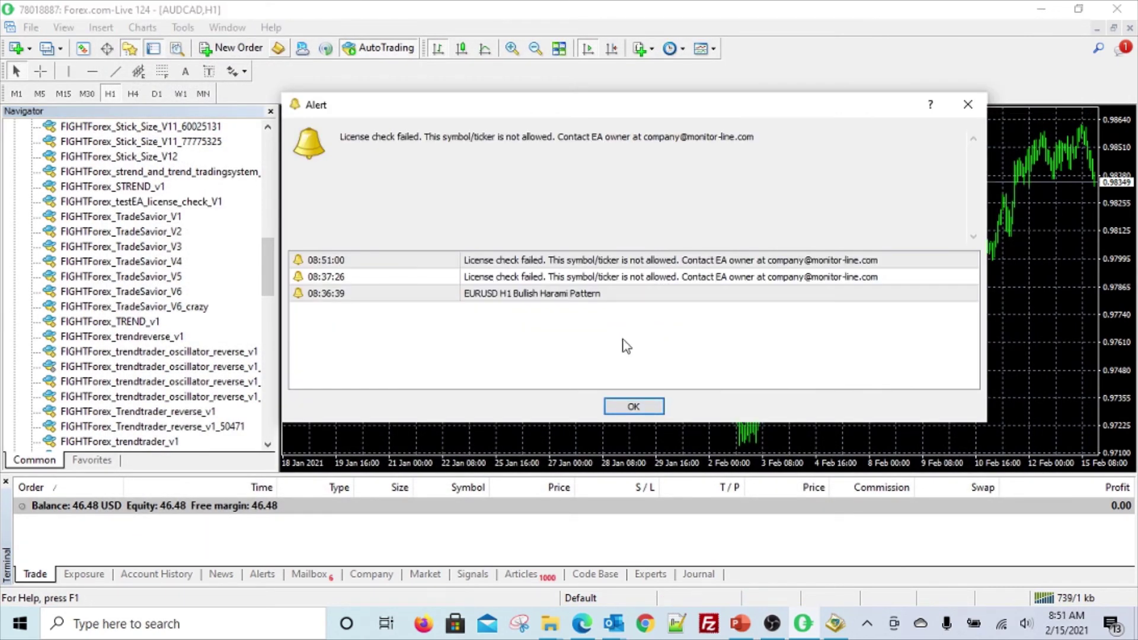
# Check the payment email, which allows the key only on EURUSD H1
pyautogui.moveTo(429, 111); pyautogui.dragTo(425, 161)
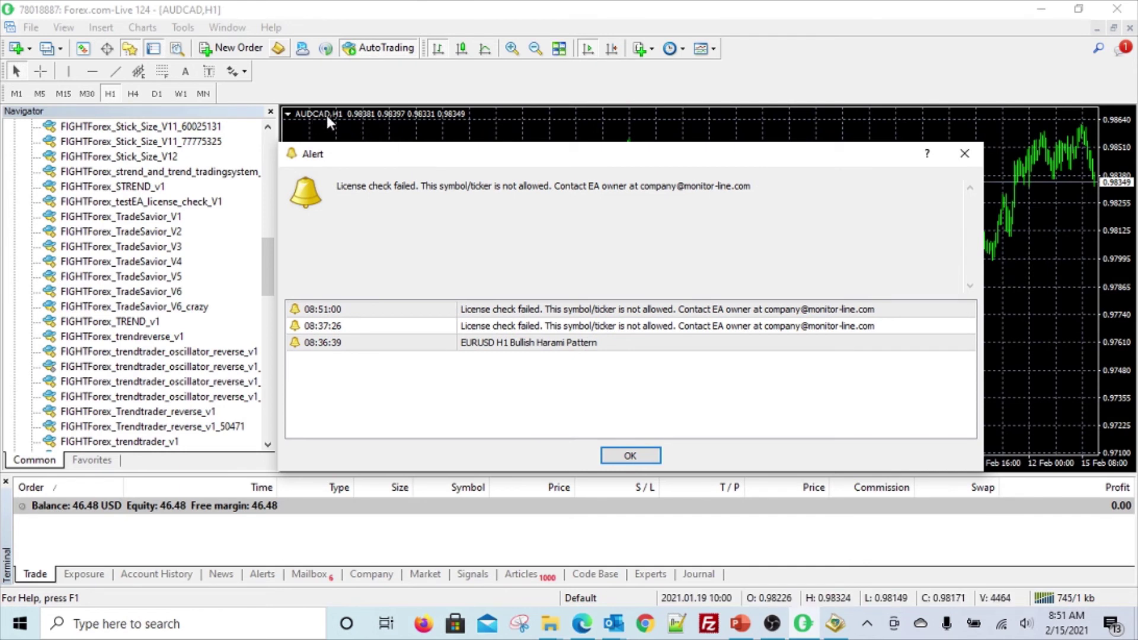
pyautogui.click(614, 624)
pyautogui.click(663, 587)
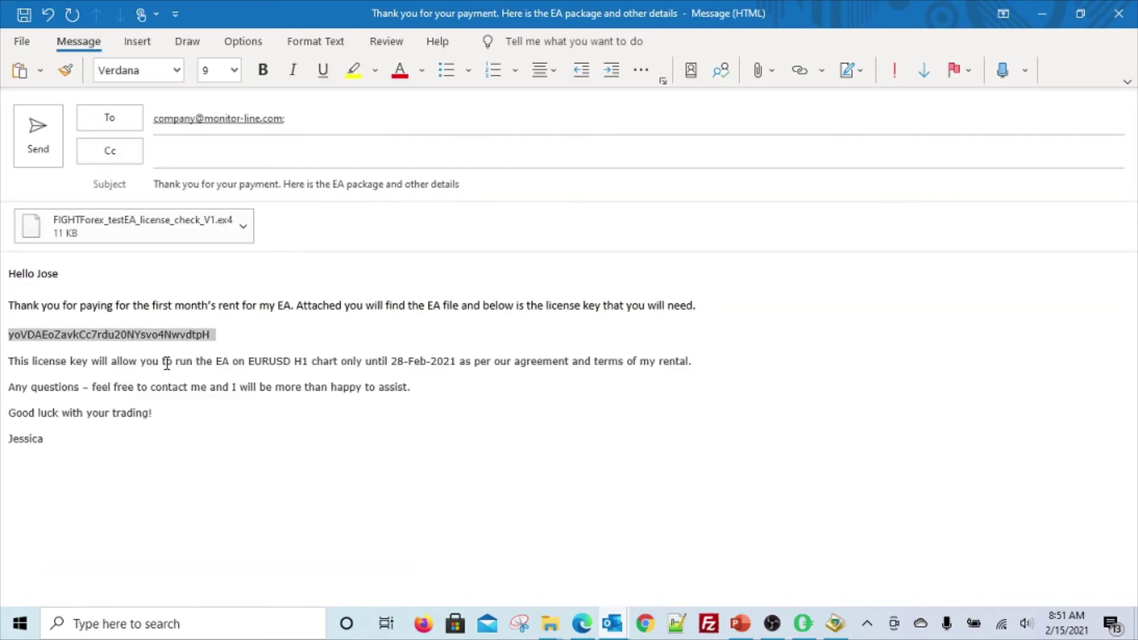
pyautogui.moveTo(164, 363); pyautogui.dragTo(313, 363)
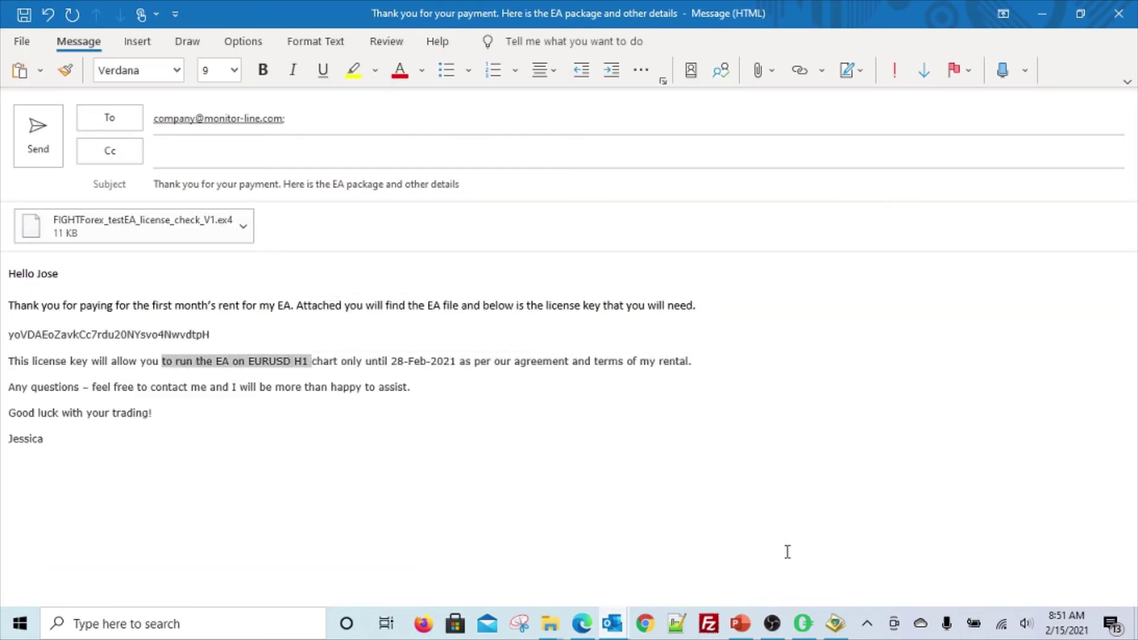
# Close the license-check-failed alert in MetaTrader
pyautogui.click(804, 623)
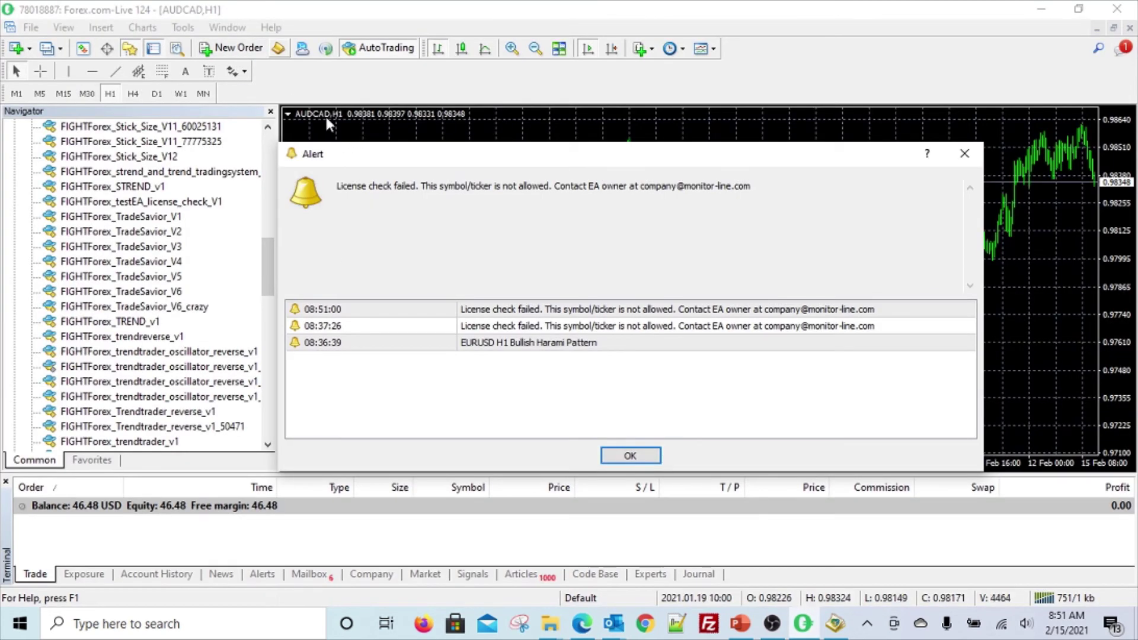
pyautogui.click(496, 312)
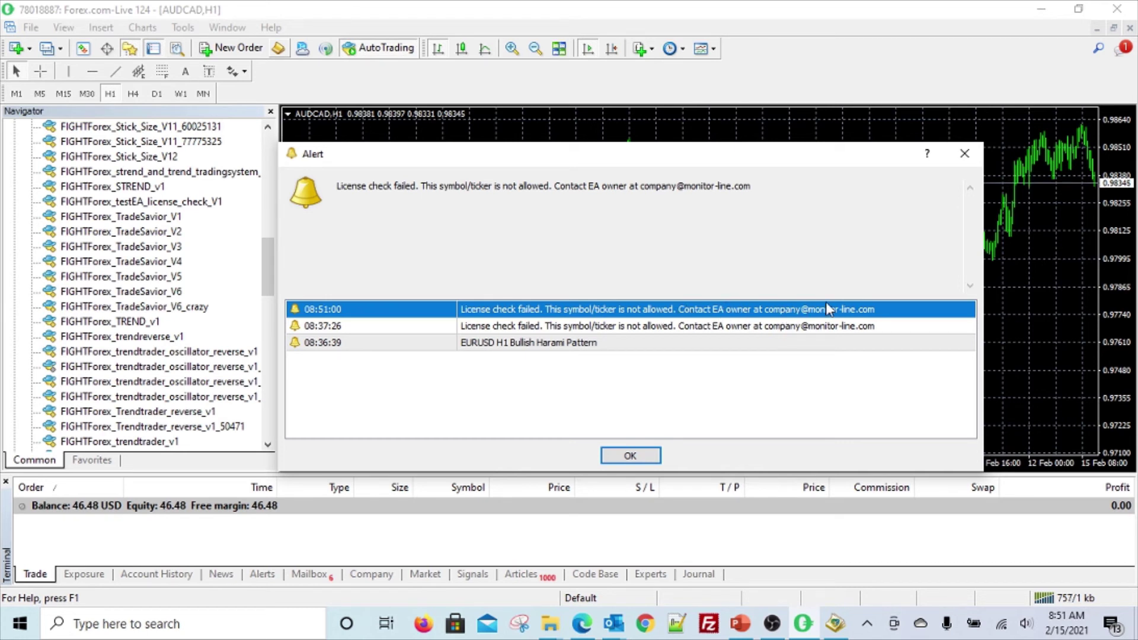
pyautogui.click(630, 456)
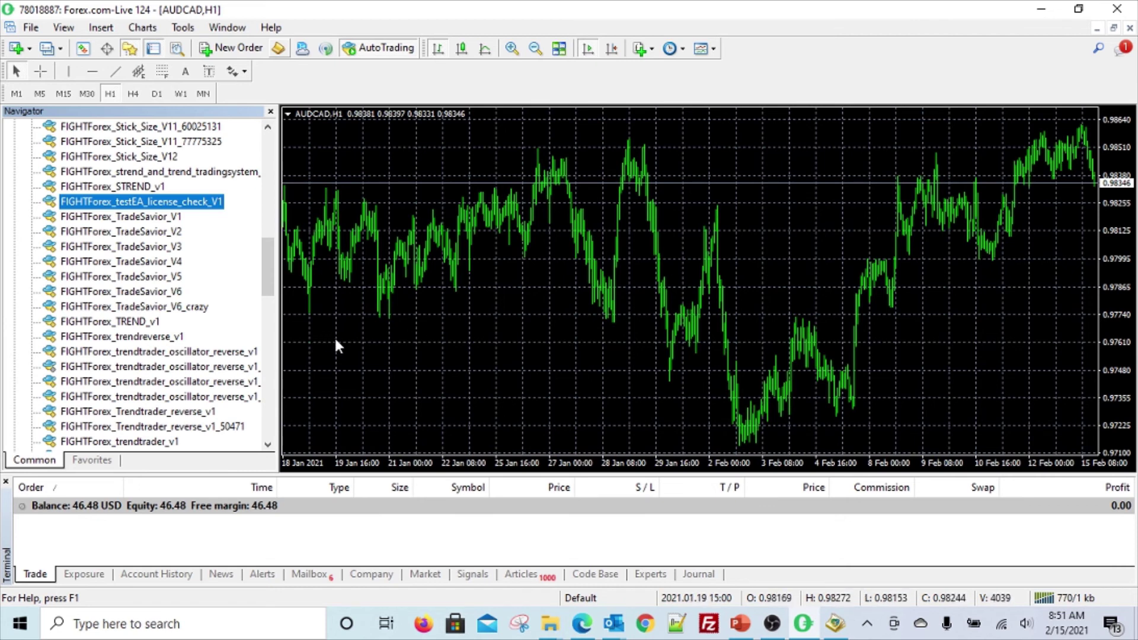
# Open a new EURUSD chart from the ForexPRO 7 symbol list
pyautogui.click(16, 49)
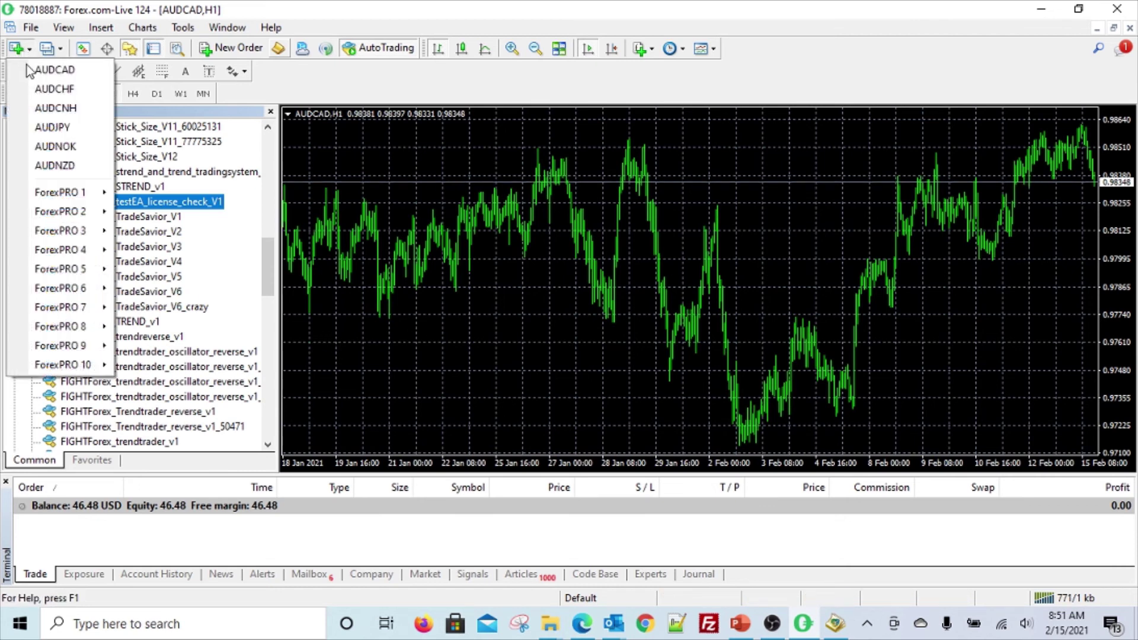
pyautogui.moveTo(76, 204)
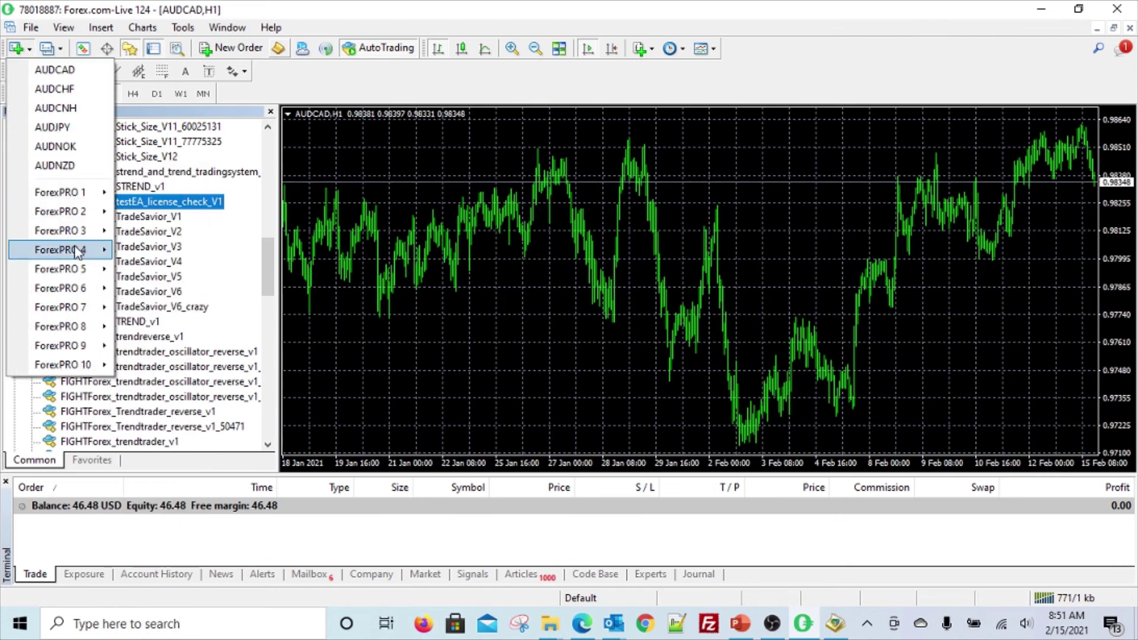
pyautogui.moveTo(79, 309)
pyautogui.click(158, 307)
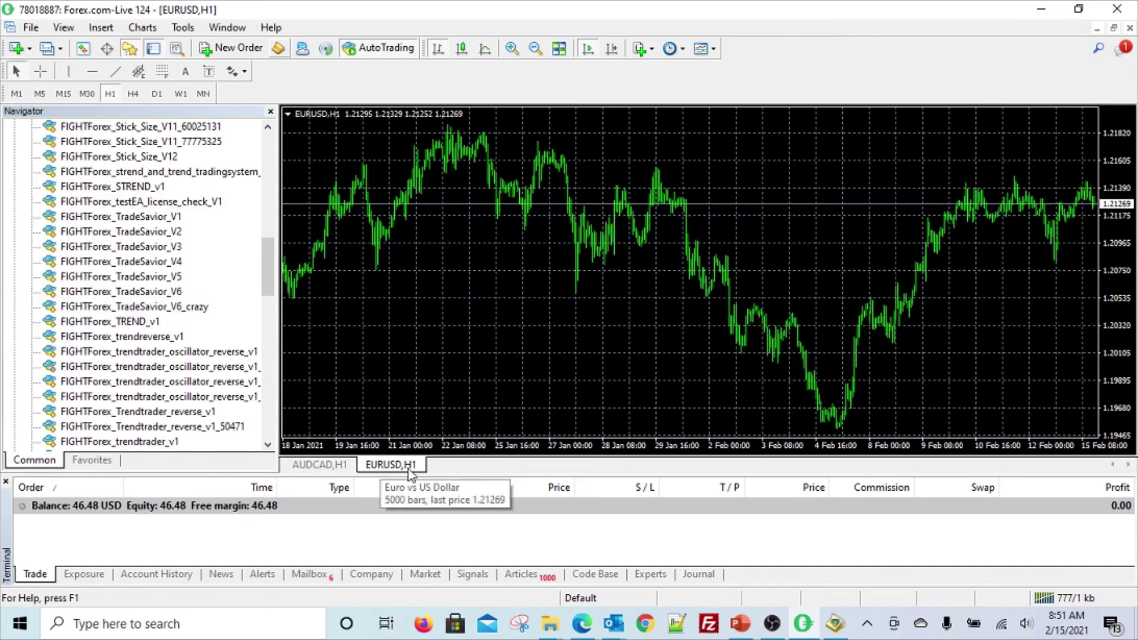
# Attach the license-check EA to the EURUSD chart with the license key in apikey
pyautogui.doubleClick(142, 201)
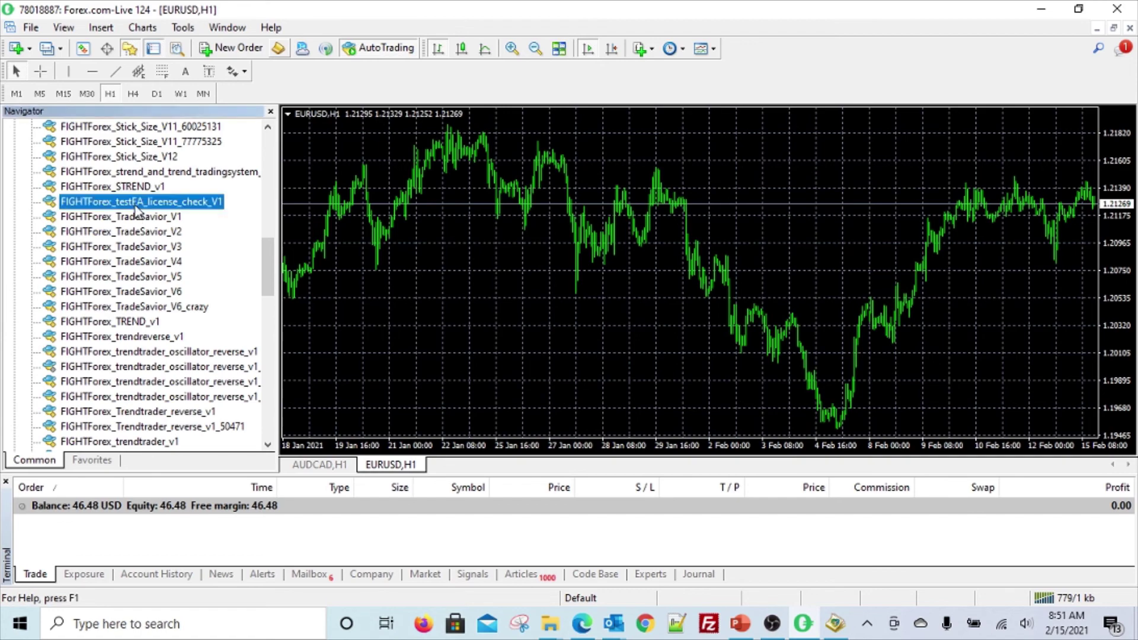
pyautogui.doubleClick(549, 124)
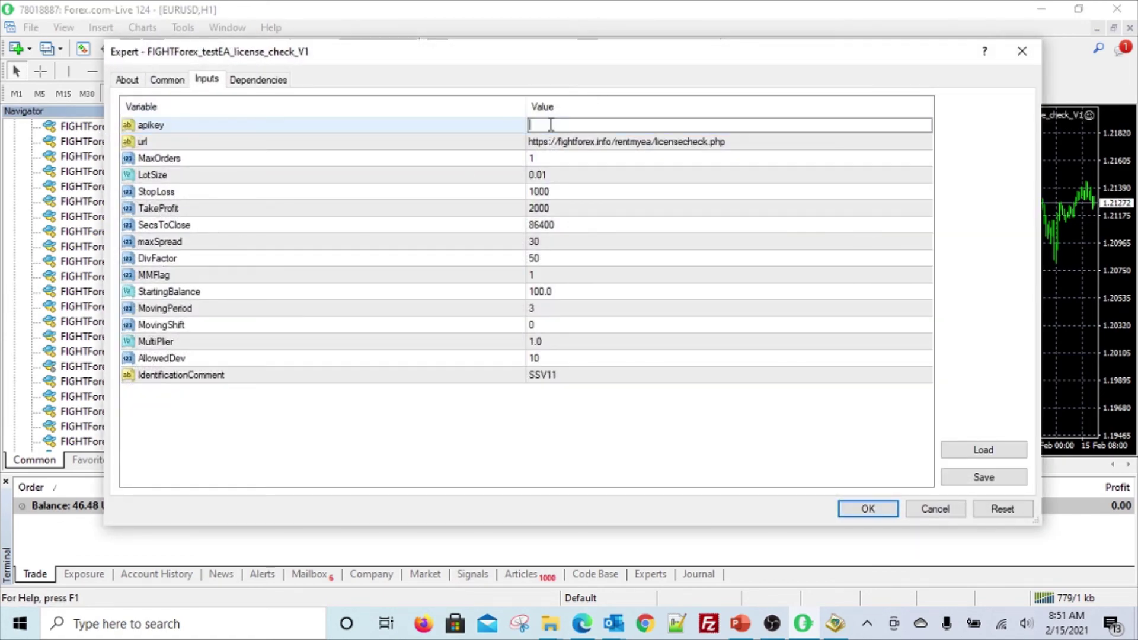
pyautogui.hotkey('ctrl', 'v')
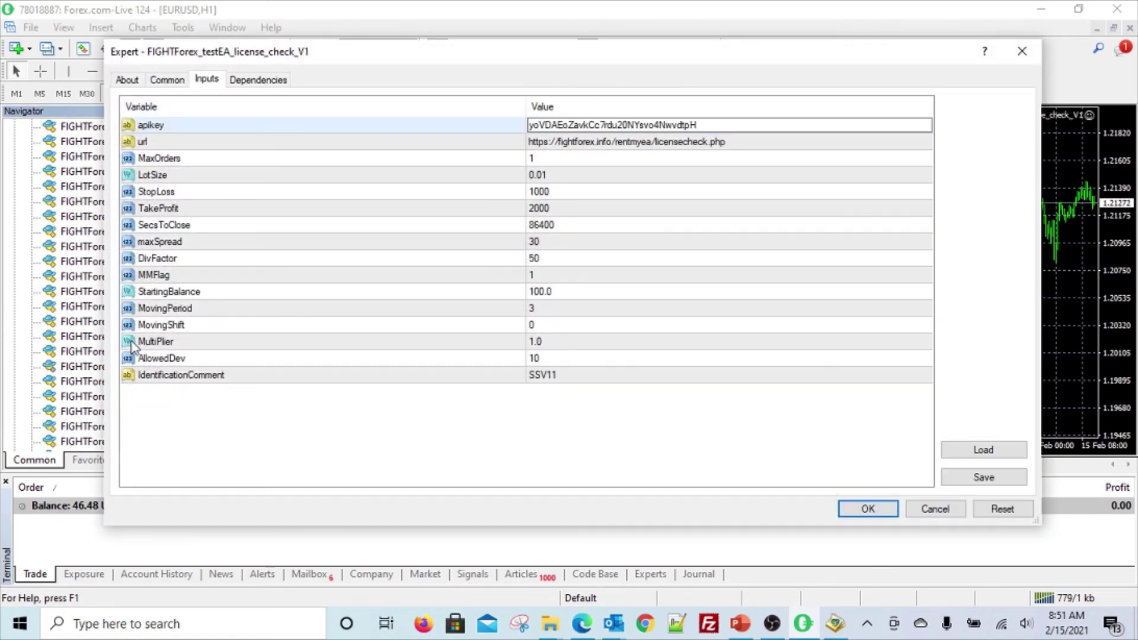
pyautogui.press('Return')
pyautogui.click(866, 511)
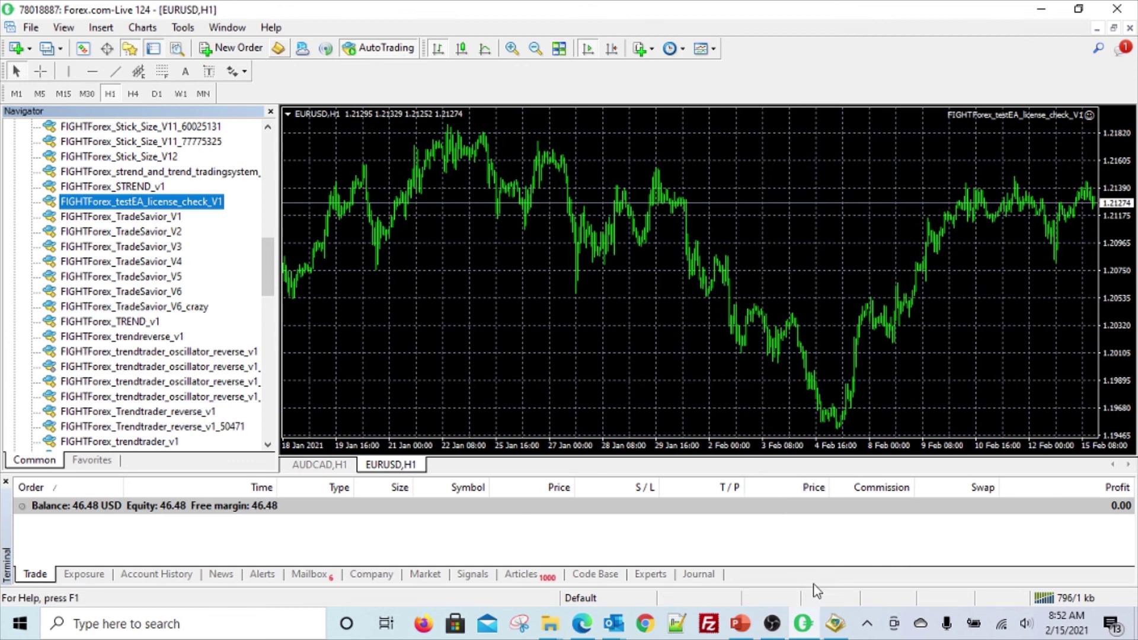
pyautogui.moveTo(809, 632)
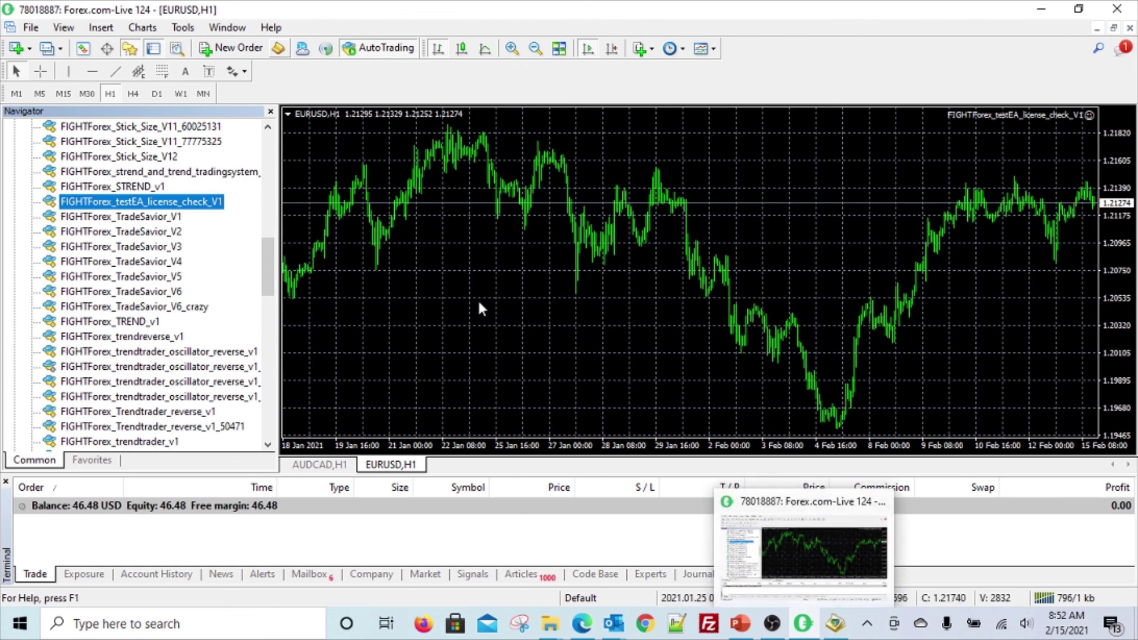